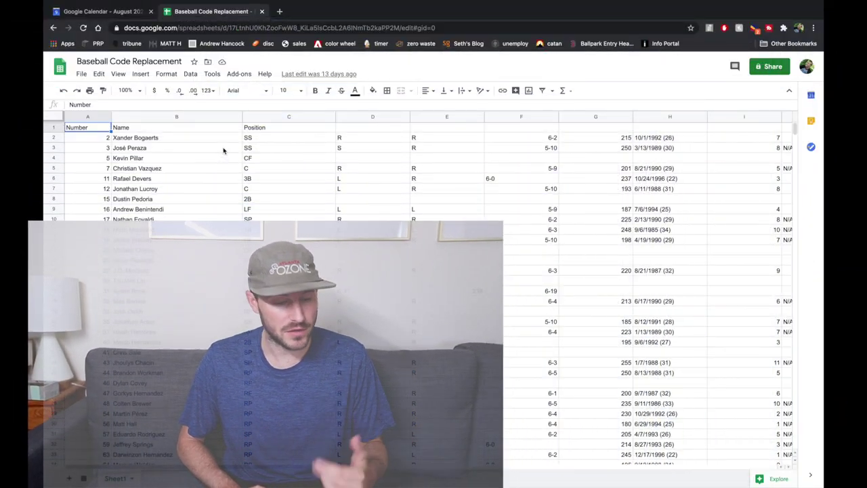
# Review the existing Code and Output values for all players, then return to cell A2
pyautogui.click(89, 139)
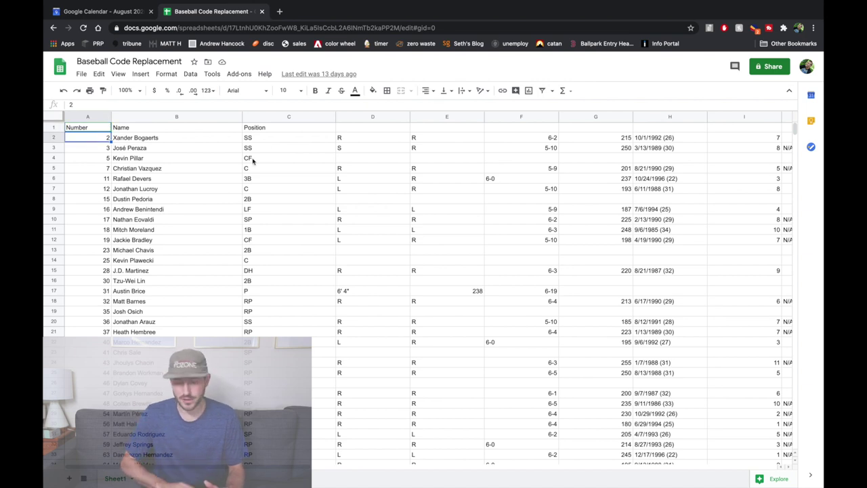
pyautogui.hscroll(10, 405, 208)
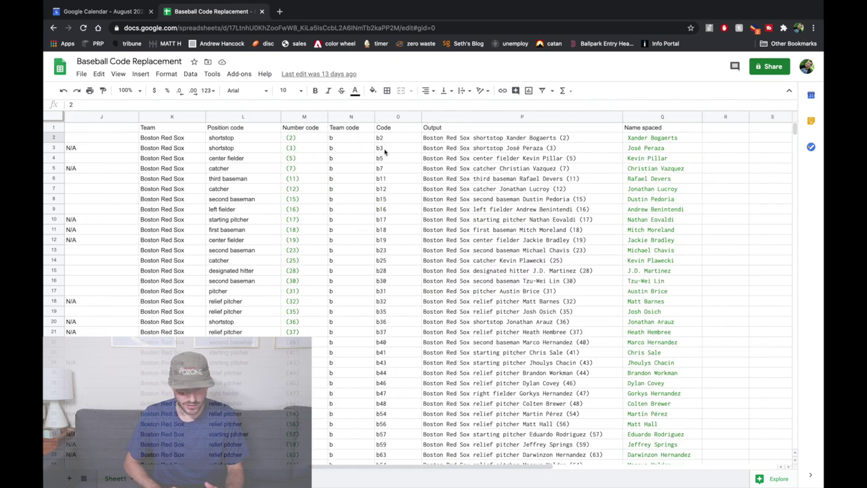
pyautogui.moveTo(390, 141); pyautogui.dragTo(509, 310)
pyautogui.scroll(8, 509, 310)
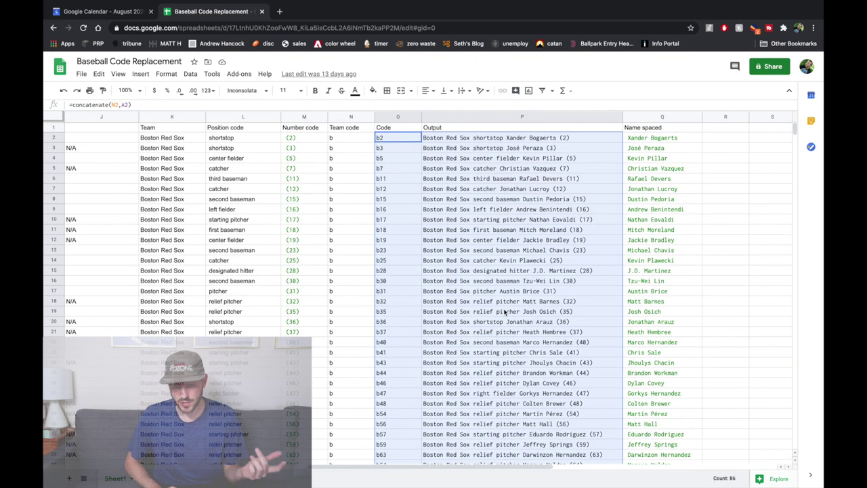
pyautogui.hscroll(-10, 445, 178)
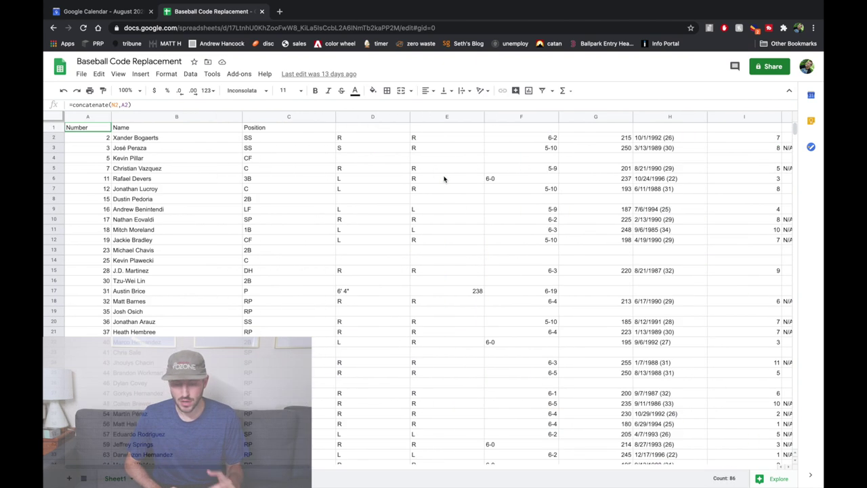
pyautogui.click(84, 139)
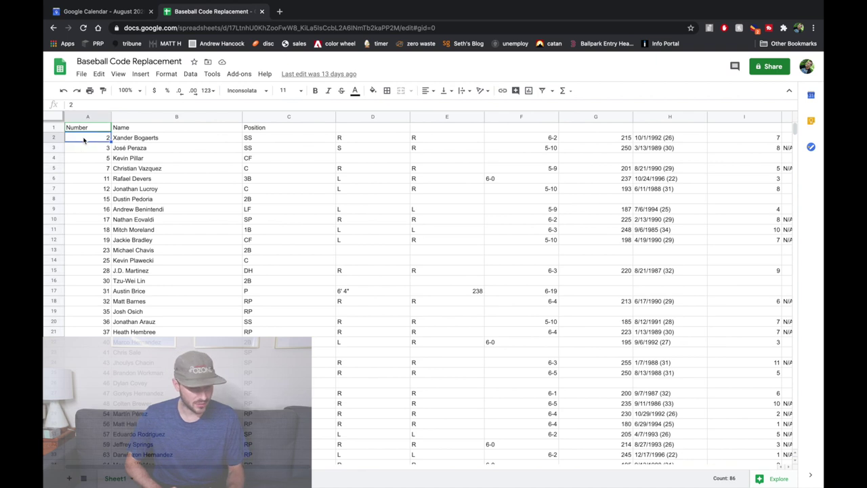
# Search Google for 'red sox roster' and open the CBS Sports 2020 Red Sox roster page
pyautogui.click(280, 11)
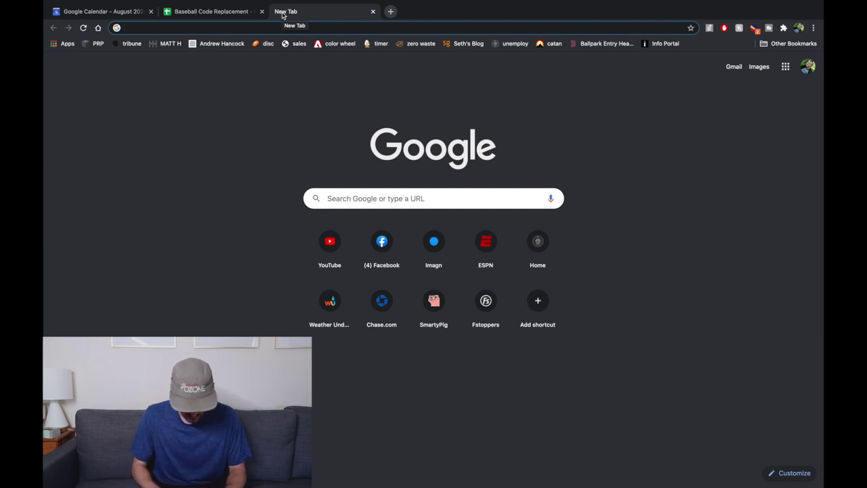
pyautogui.write('red sox roster')
pyautogui.press('Return')
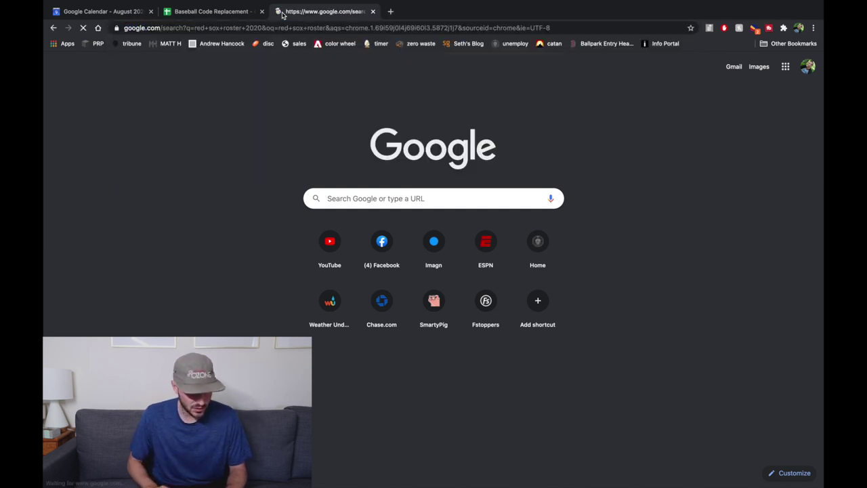
pyautogui.scroll(-1, 113, 332)
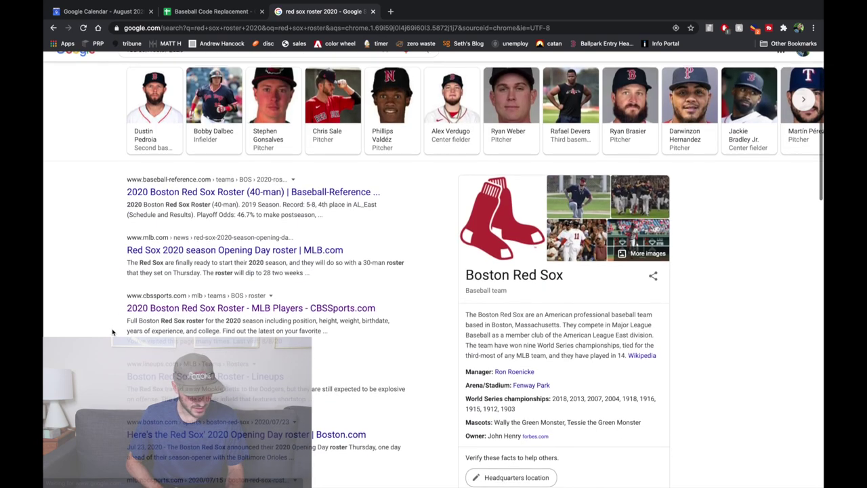
pyautogui.click(171, 308)
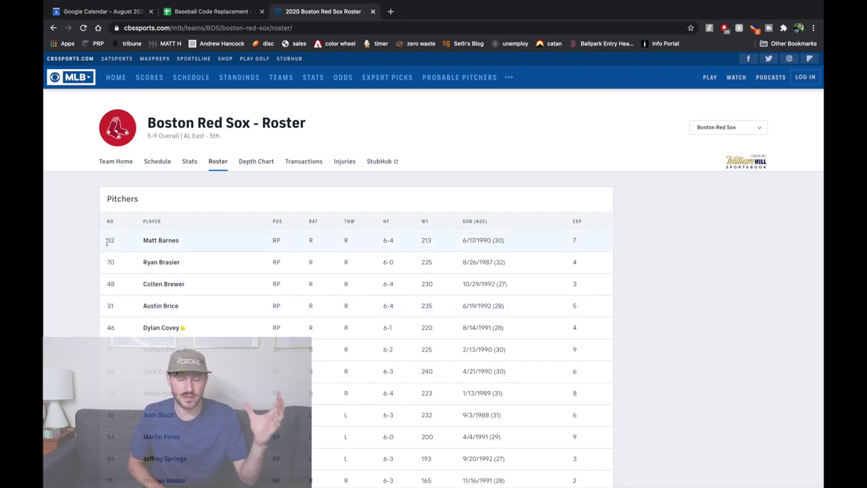
# Copy the CBS Sports Red Sox roster table and paste it into the Baseball Code Replacement sheet
pyautogui.moveTo(106, 241); pyautogui.dragTo(580, 378)
pyautogui.press('super+c')
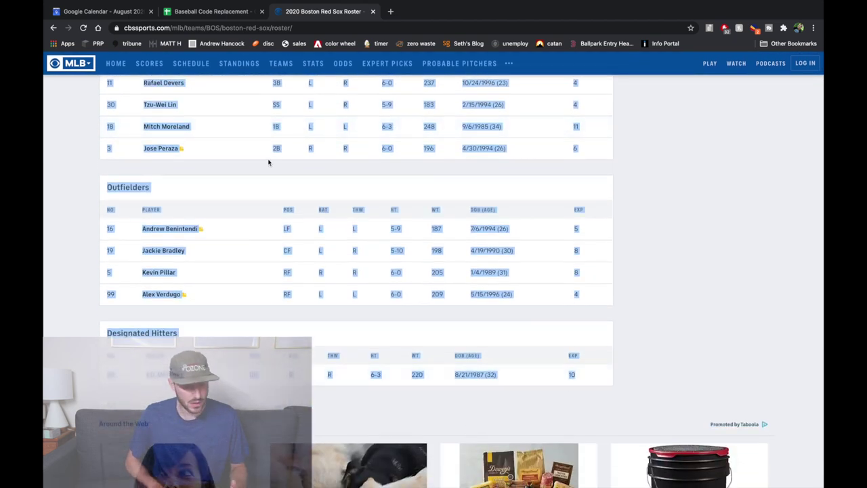
pyautogui.click(220, 12)
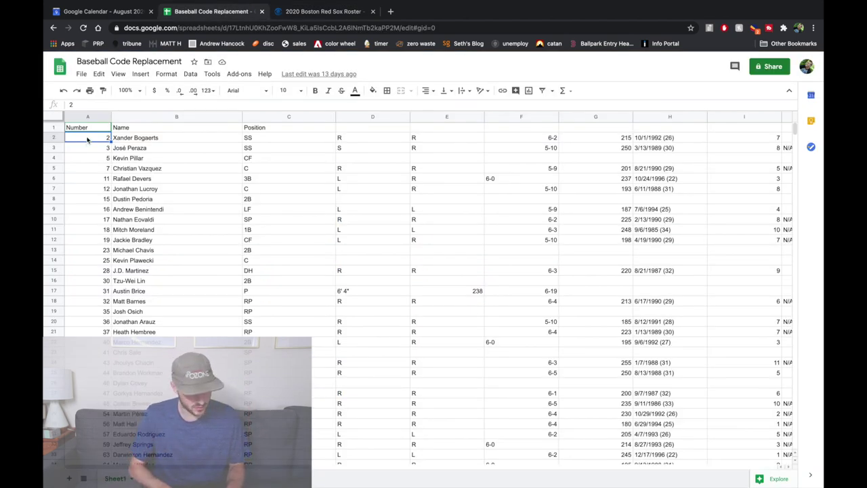
pyautogui.hotkey('ctrl', 'v')
# Undo the formatted paste and re-paste the roster as values only at A2, starting with Matt Barnes
pyautogui.hotkey('ctrl', 'z')
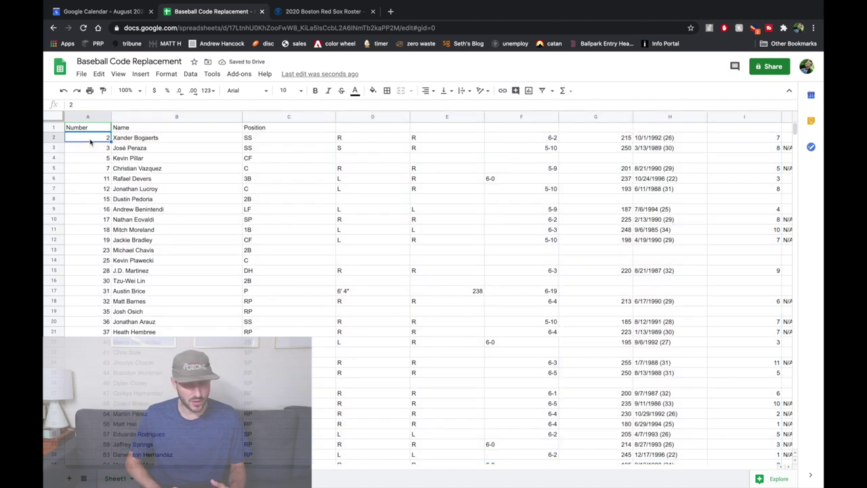
pyautogui.rightClick(90, 141)
pyautogui.moveTo(145, 196)
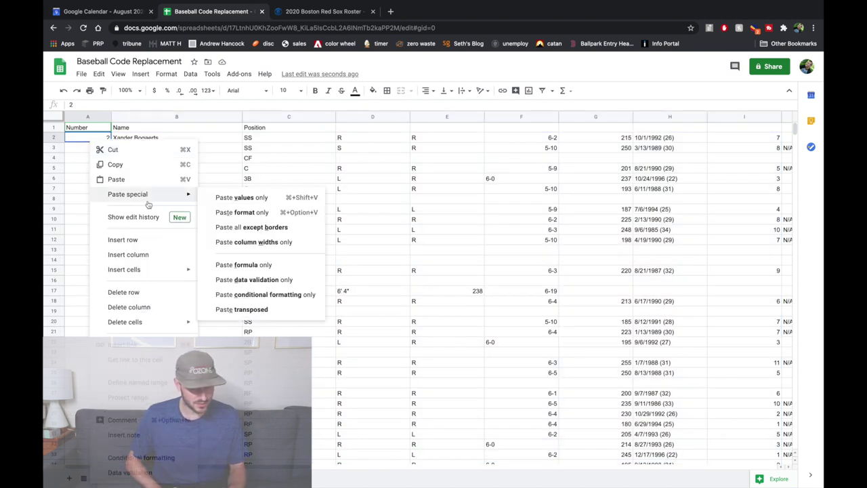
pyautogui.click(260, 204)
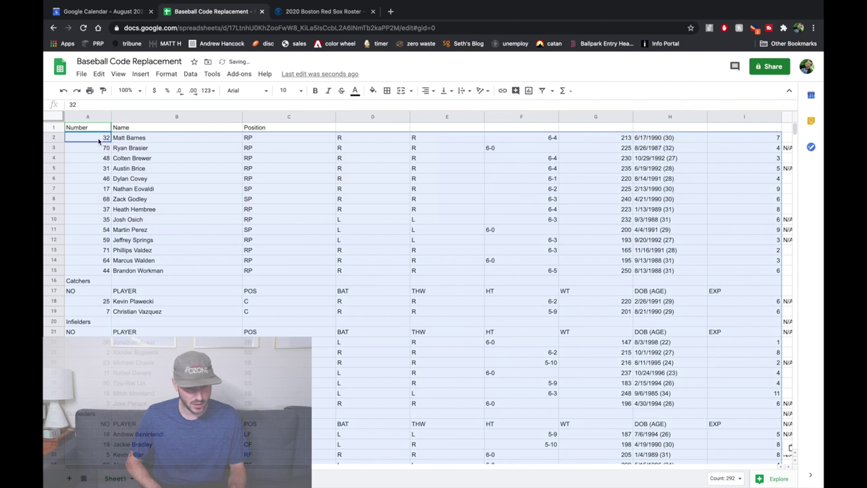
pyautogui.click(164, 140)
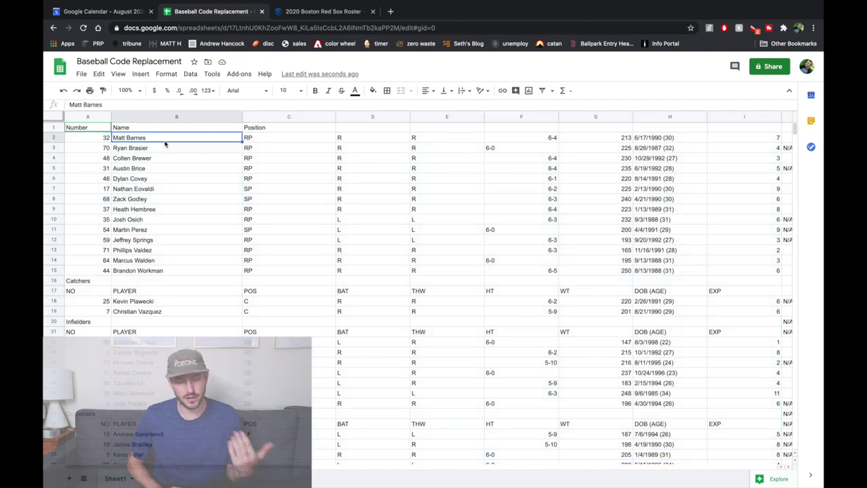
# Review the Position column values, such as RP in C2 and SP in C7 and C8
pyautogui.click(92, 141)
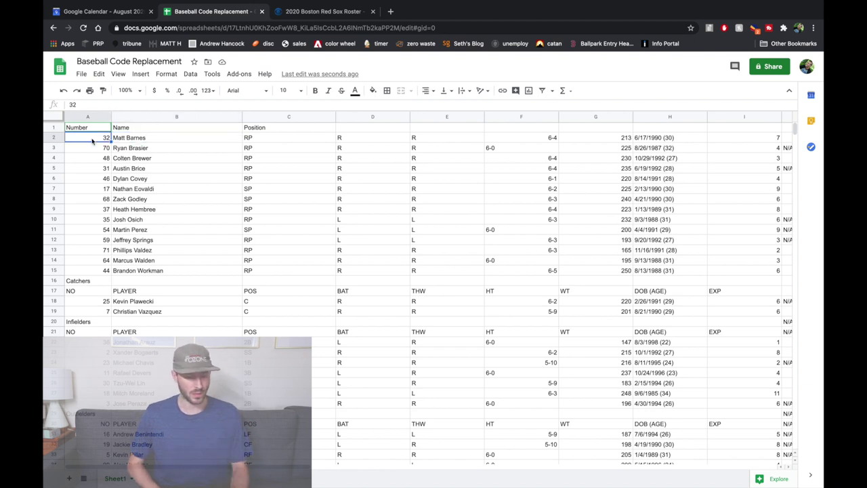
pyautogui.click(267, 141)
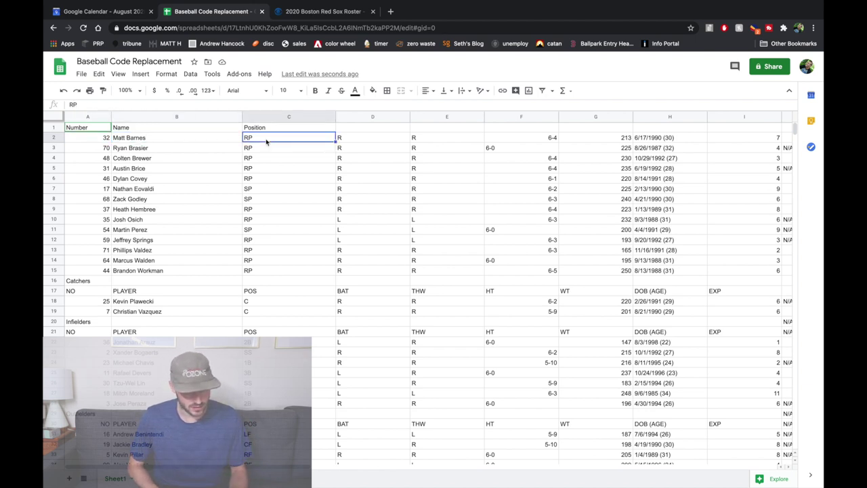
pyautogui.click(269, 119)
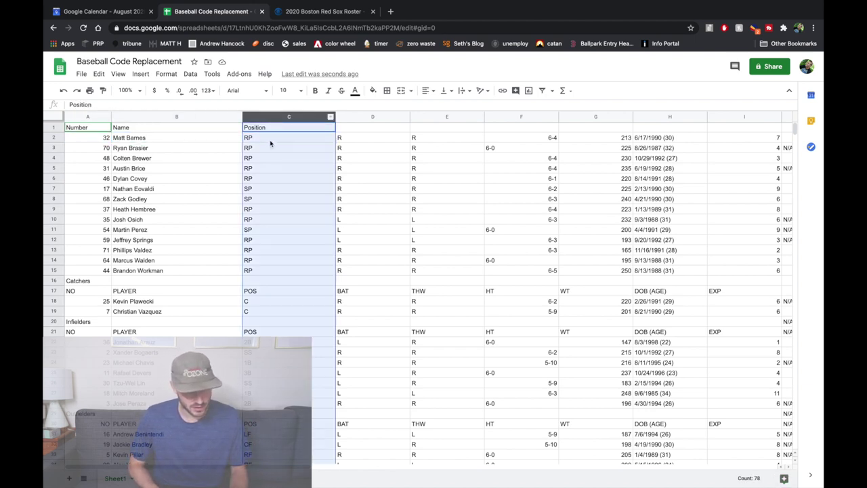
pyautogui.click(271, 140)
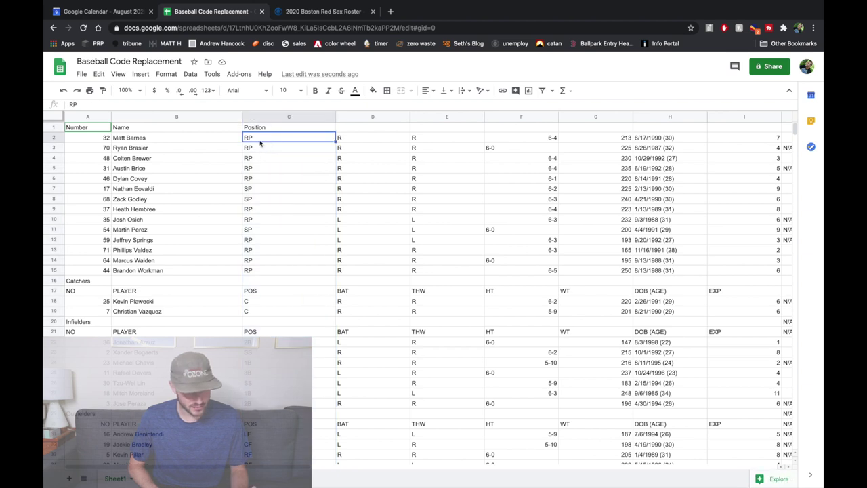
pyautogui.click(258, 192)
pyautogui.click(261, 200)
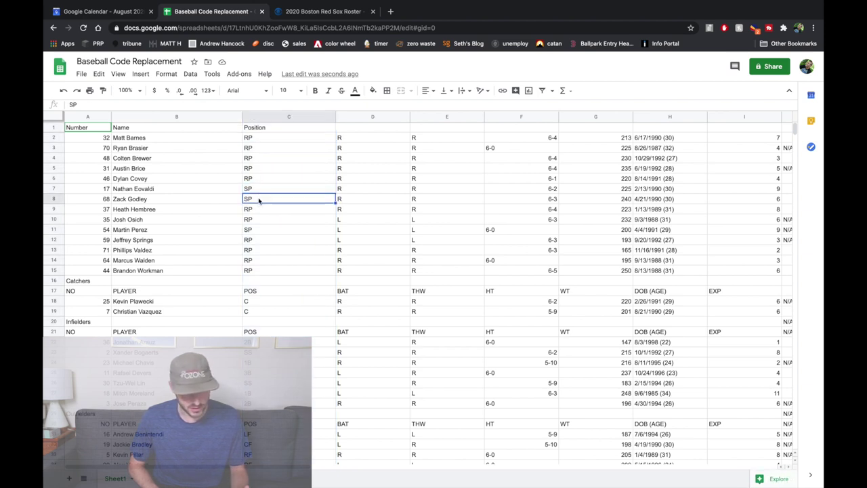
pyautogui.click(274, 138)
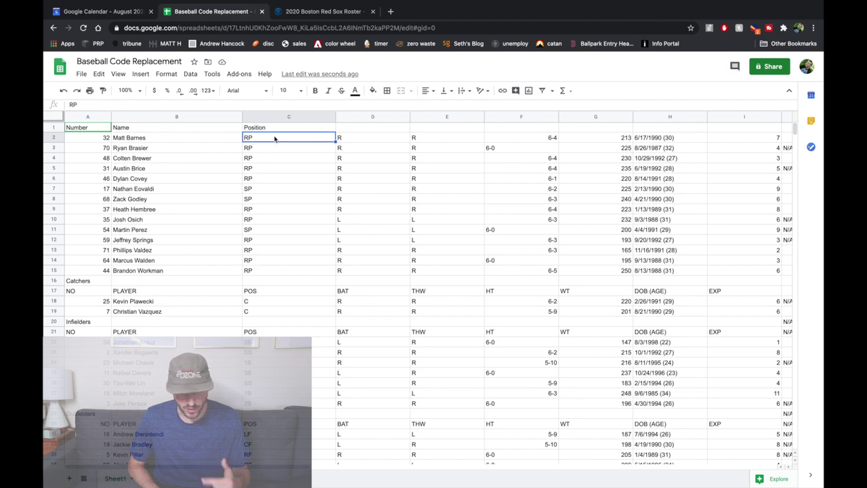
# Expand the formula bar to show L2's full IF formula mapping RP to relief pitcher
pyautogui.hscroll(5, 274, 139)
pyautogui.hscroll(2, 275, 139)
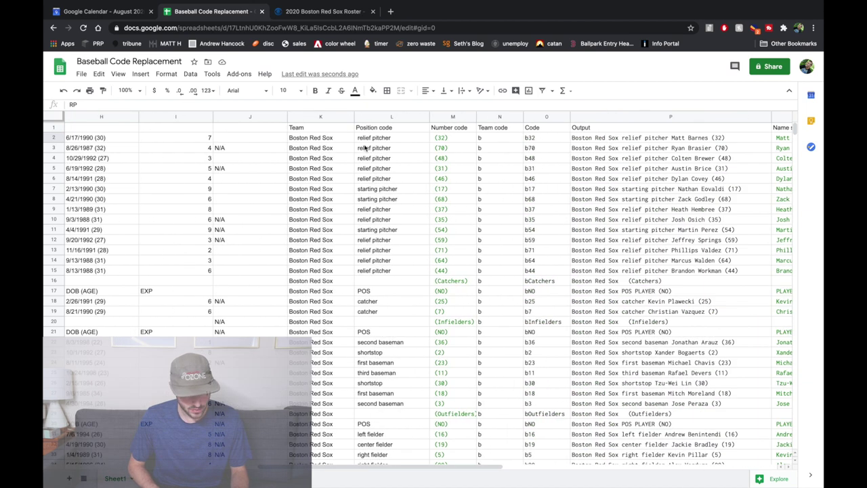
pyautogui.click(400, 140)
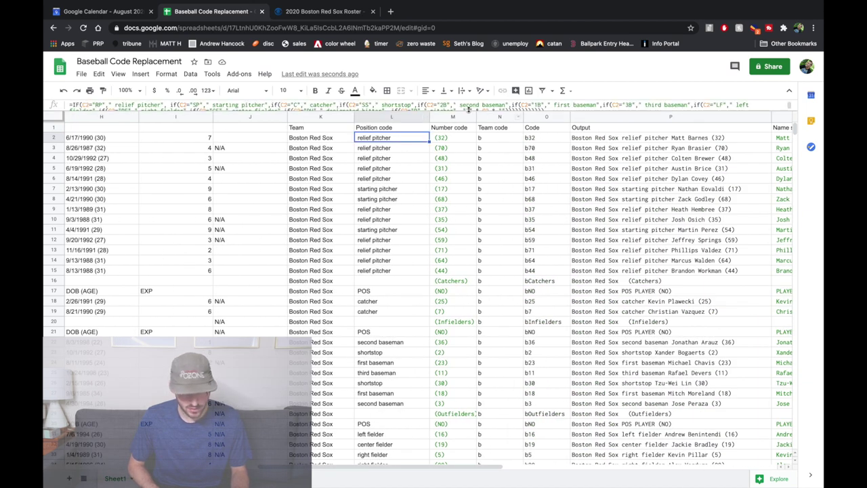
pyautogui.moveTo(432, 110); pyautogui.dragTo(430, 135)
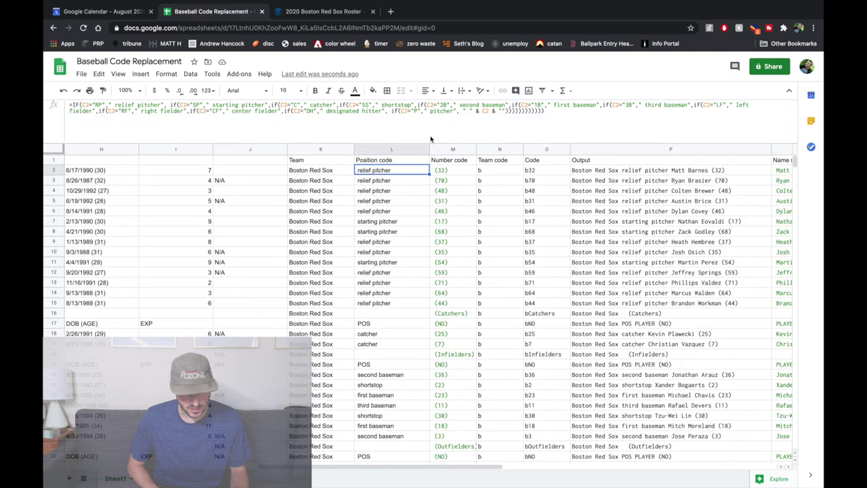
pyautogui.click(97, 107)
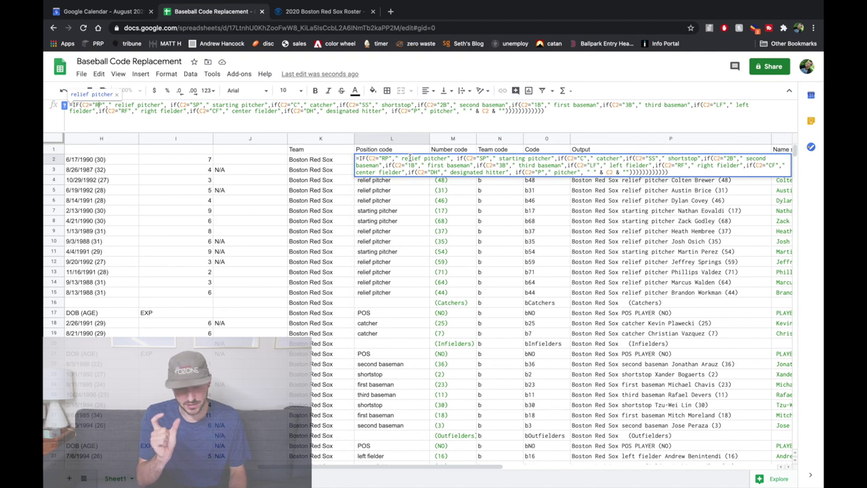
pyautogui.click(99, 105)
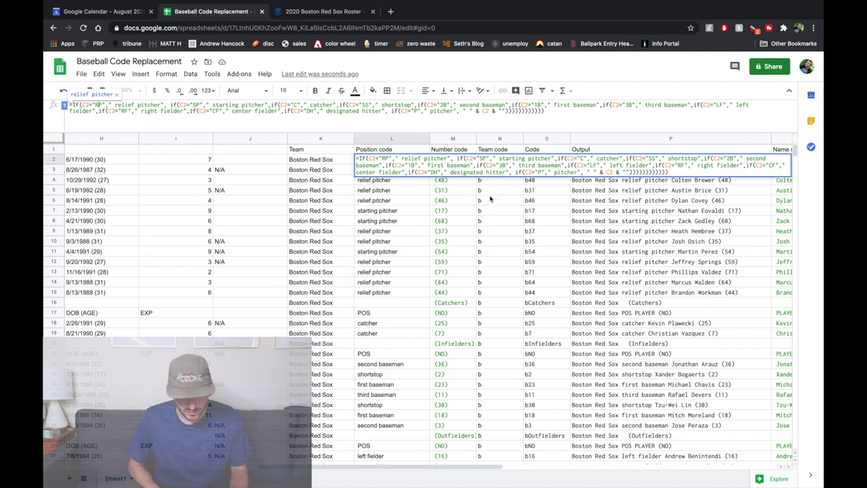
pyautogui.press('Return')
pyautogui.click(456, 160)
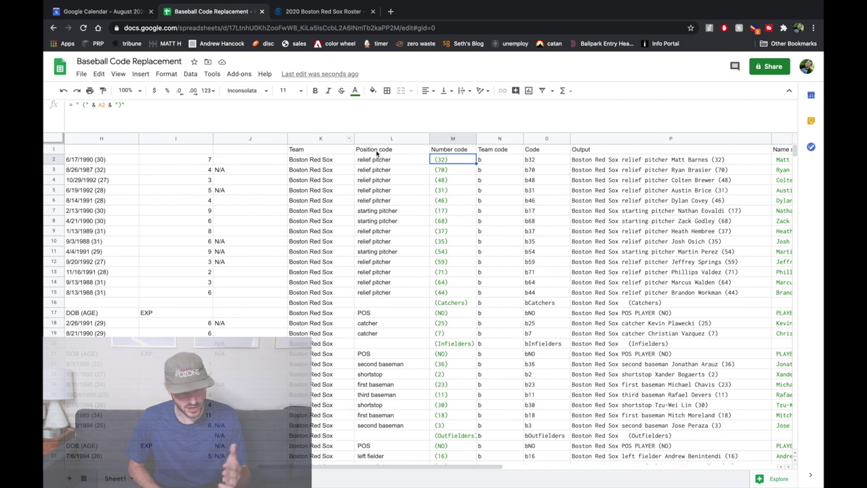
pyautogui.hotkey('ctrl', 'Home')
pyautogui.hscroll(10, 267, 166)
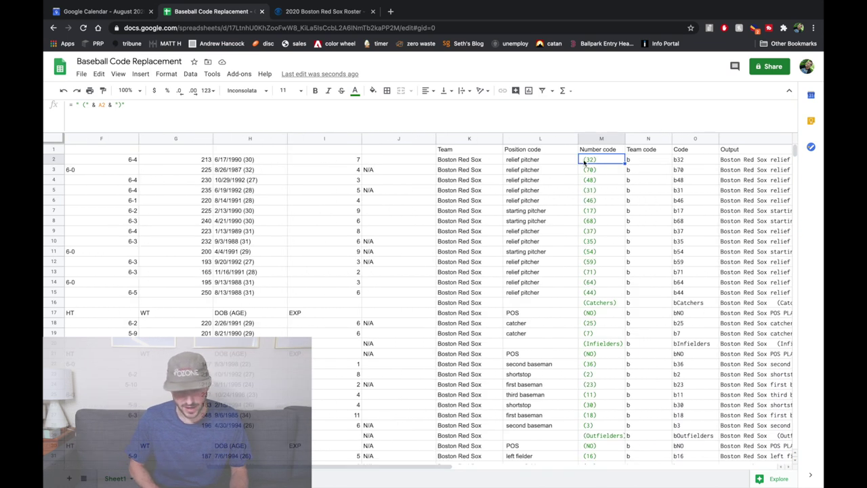
pyautogui.hscroll(5, 723, 163)
pyautogui.click(722, 163)
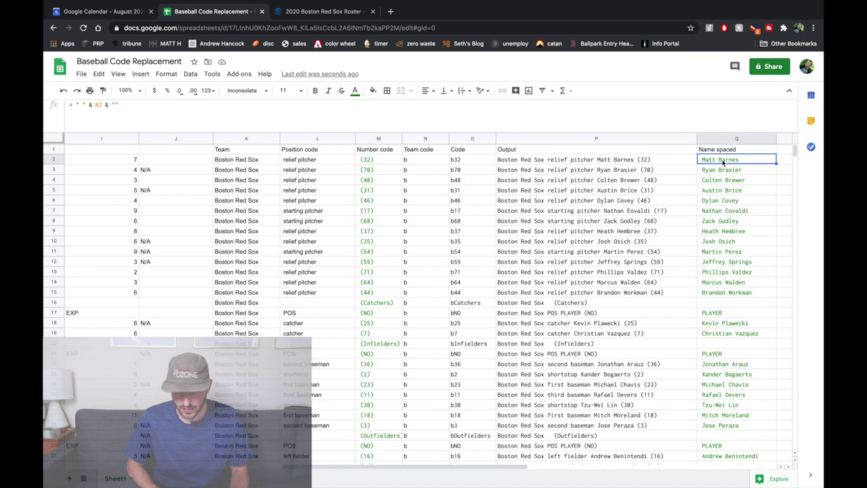
pyautogui.hotkey('ctrl', 'Home')
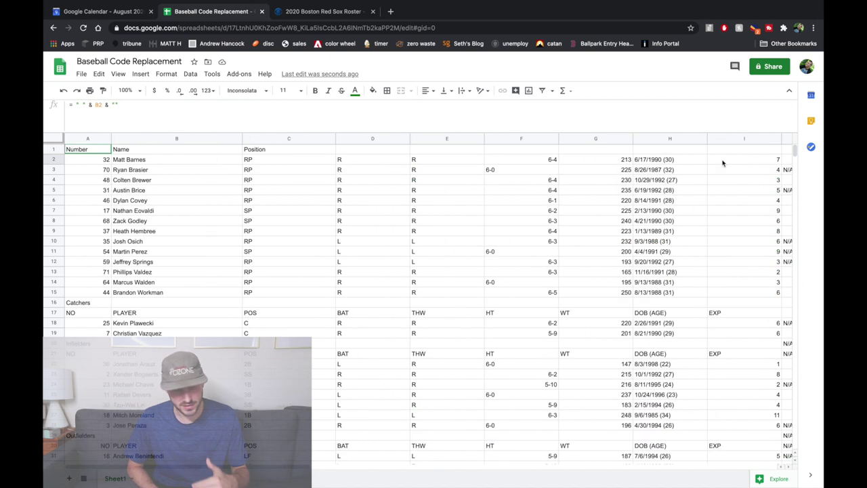
pyautogui.click(137, 159)
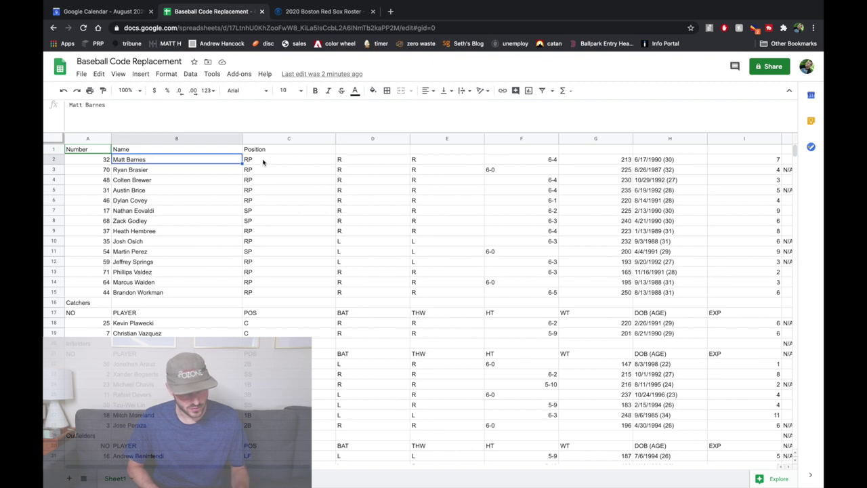
pyautogui.hscroll(15, 267, 162)
pyautogui.hscroll(-6, 266, 162)
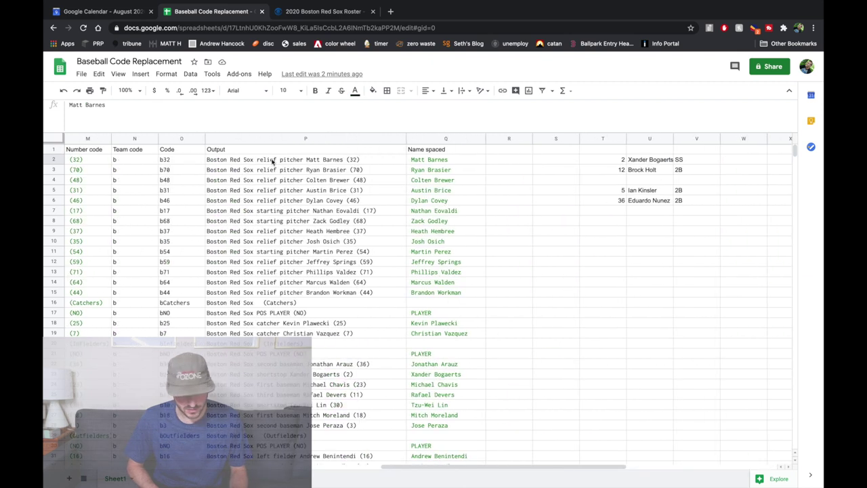
pyautogui.click(462, 160)
pyautogui.hscroll(-1, 462, 159)
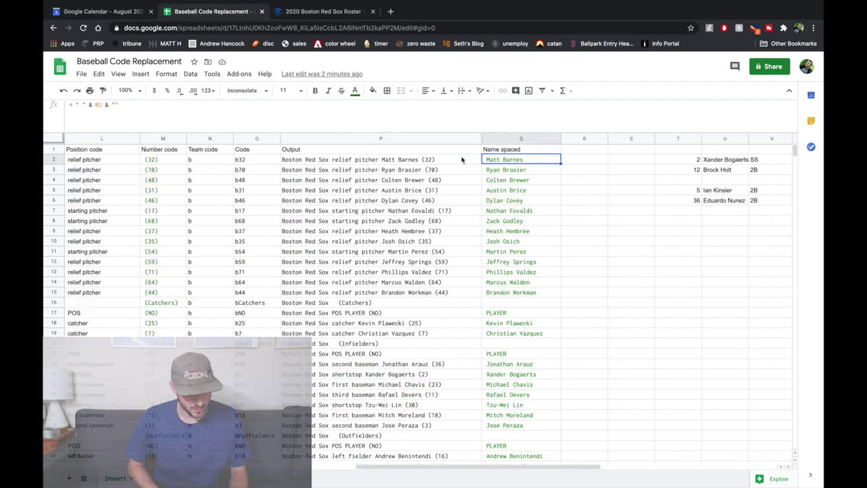
pyautogui.click(353, 161)
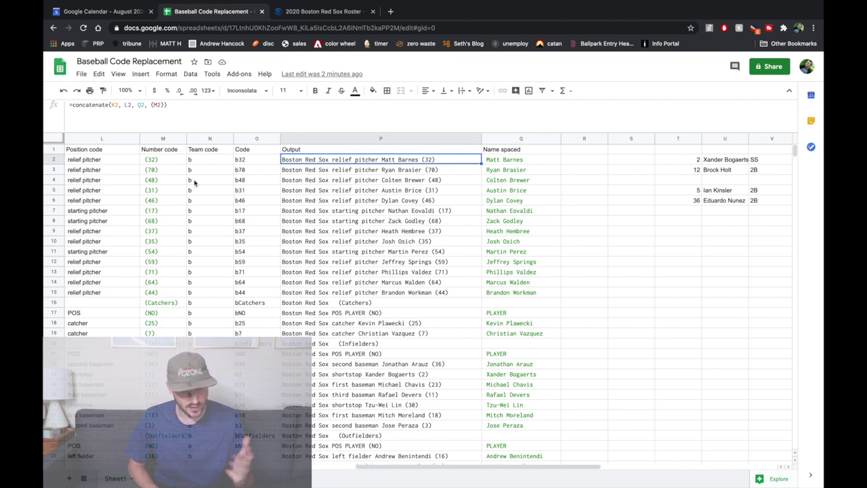
pyautogui.hscroll(-2, 417, 176)
pyautogui.click(413, 159)
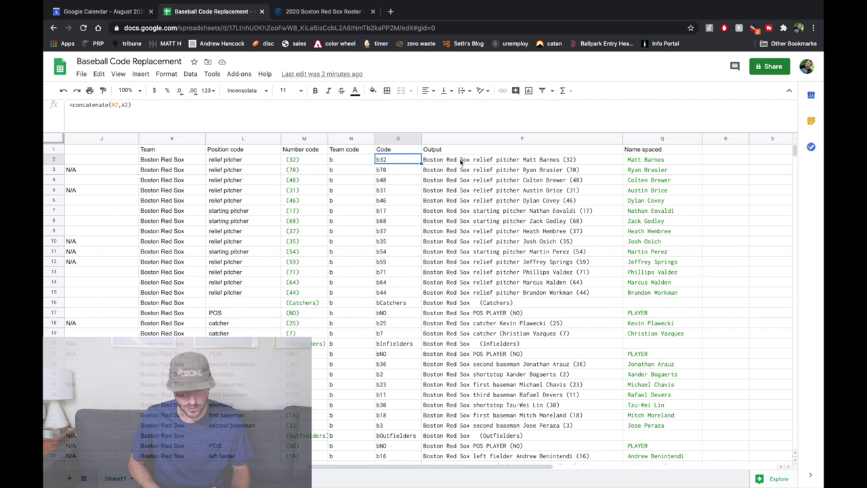
pyautogui.click(518, 160)
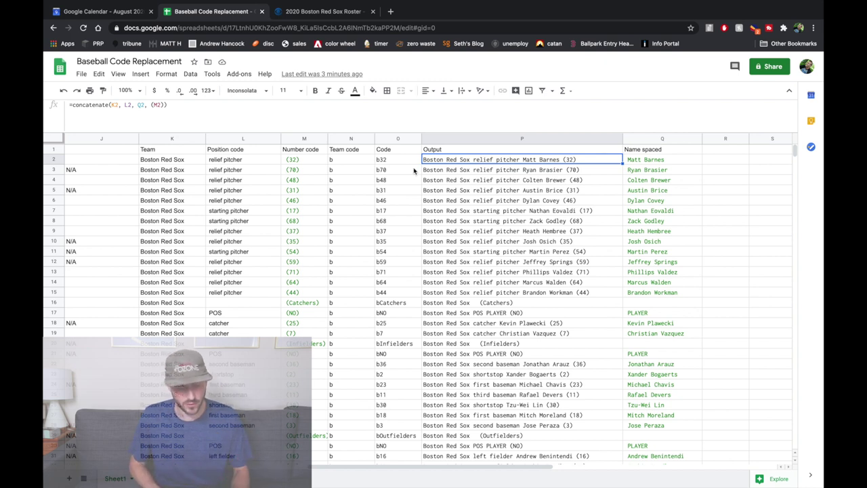
pyautogui.hscroll(-5, 414, 171)
pyautogui.hscroll(3, 474, 169)
pyautogui.click(527, 161)
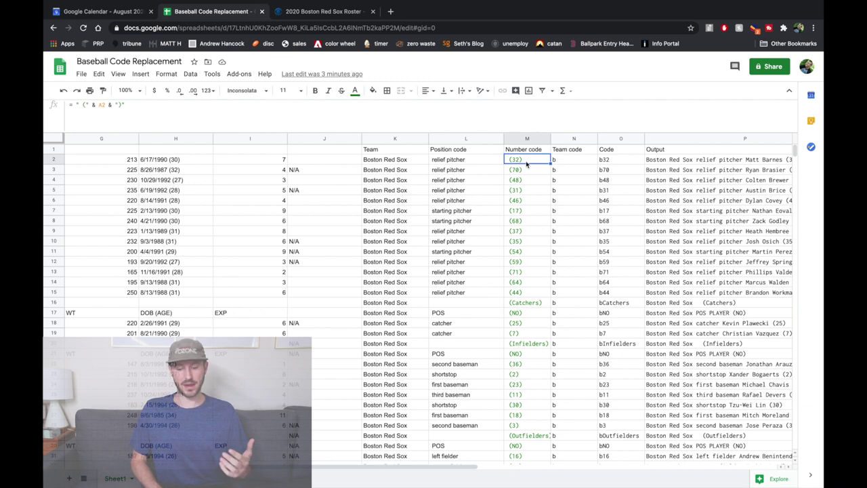
pyautogui.hscroll(-6, 485, 164)
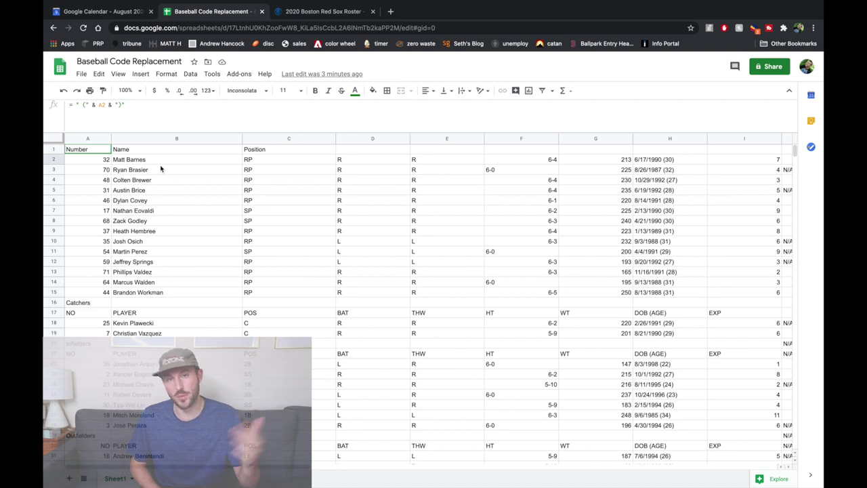
pyautogui.click(269, 162)
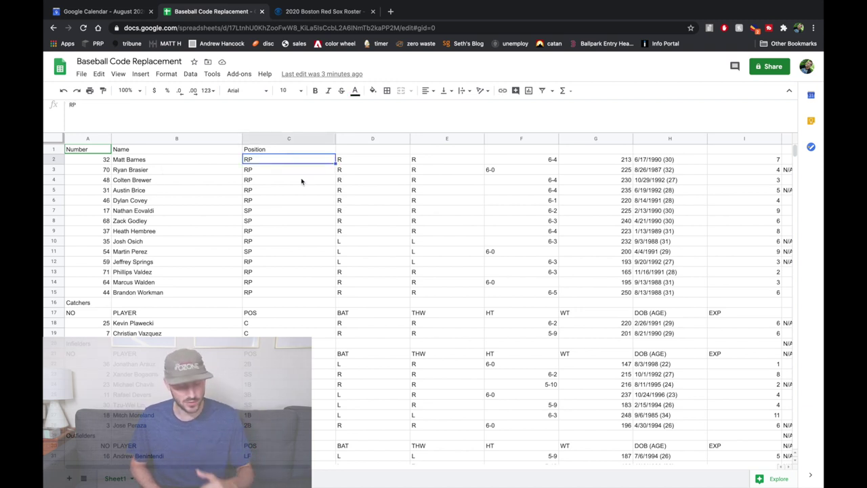
pyautogui.hscroll(5, 349, 197)
pyautogui.hscroll(-5, 350, 197)
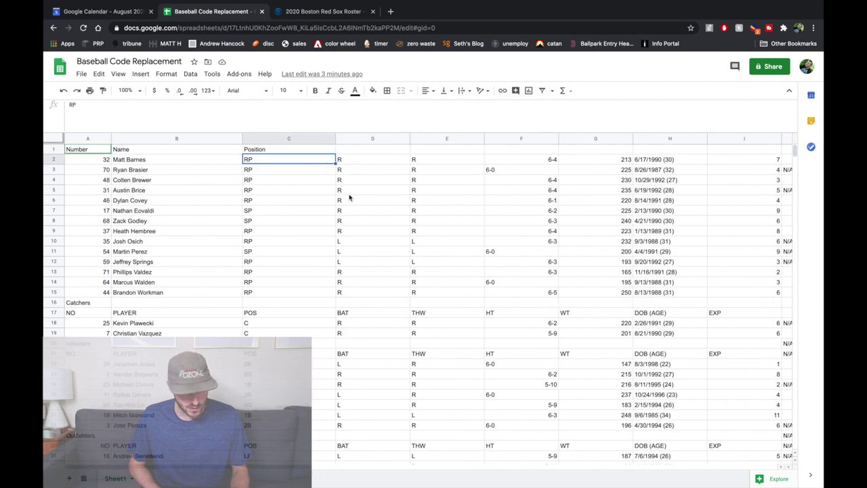
pyautogui.scroll(-10, 349, 198)
pyautogui.scroll(-1, 350, 197)
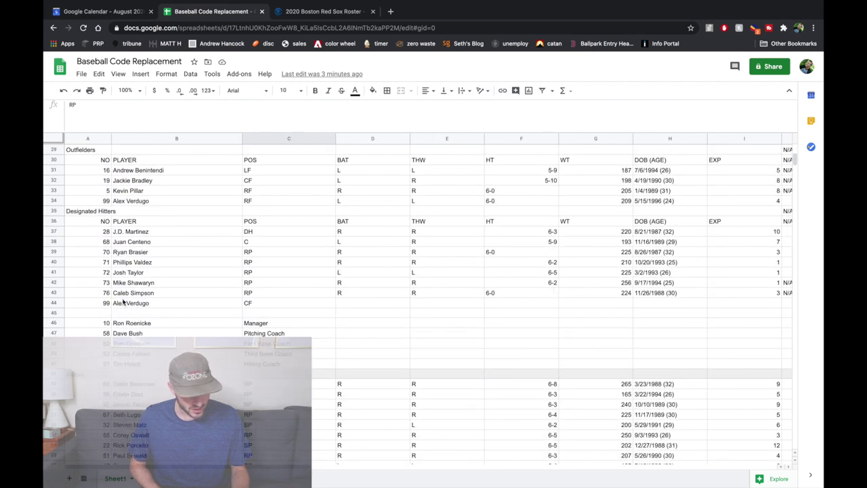
pyautogui.click(87, 324)
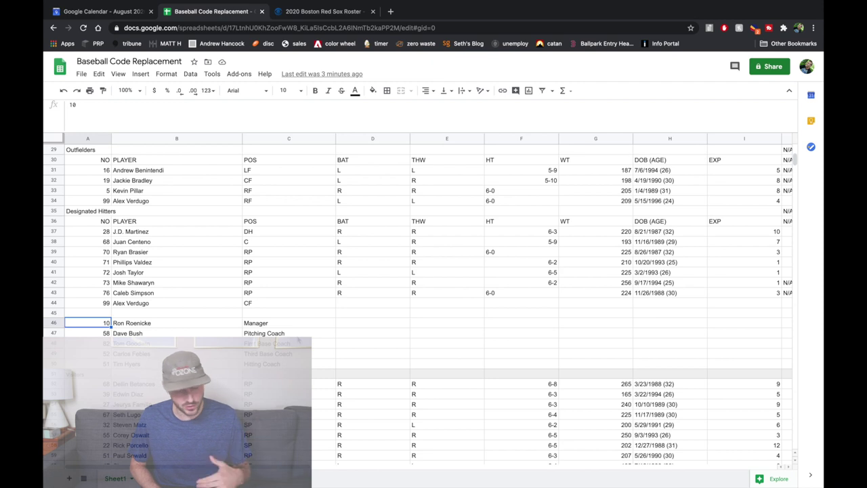
pyautogui.click(289, 333)
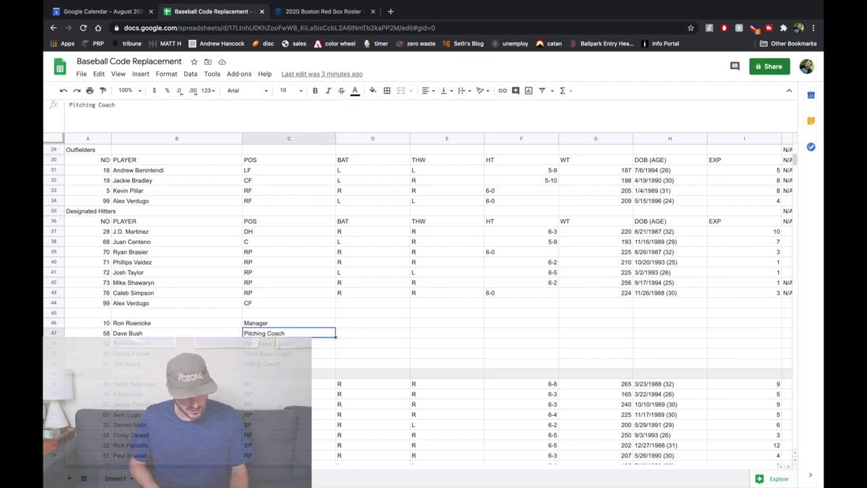
pyautogui.press('Down')
pyautogui.hscroll(10, 293, 332)
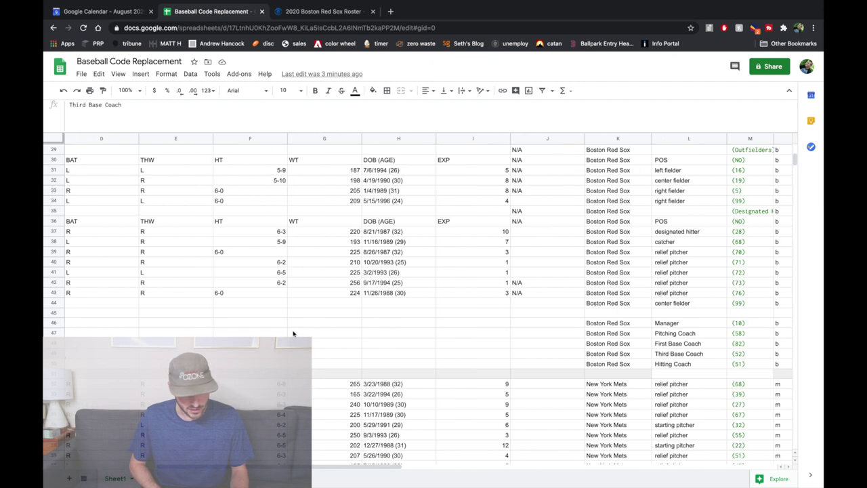
pyautogui.click(559, 304)
# Sort range A2:Q44 by column A ascending, putting Xander Bogaerts (2) first
pyautogui.hotkey('shift', 'Up')
pyautogui.hotkey('shift', 'Up')
pyautogui.hotkey('shift', 'Up')
pyautogui.hotkey('shift', 'Up')
pyautogui.hotkey('shift', 'Up')
pyautogui.hotkey('shift', 'Up')
pyautogui.hotkey('shift', 'Up')
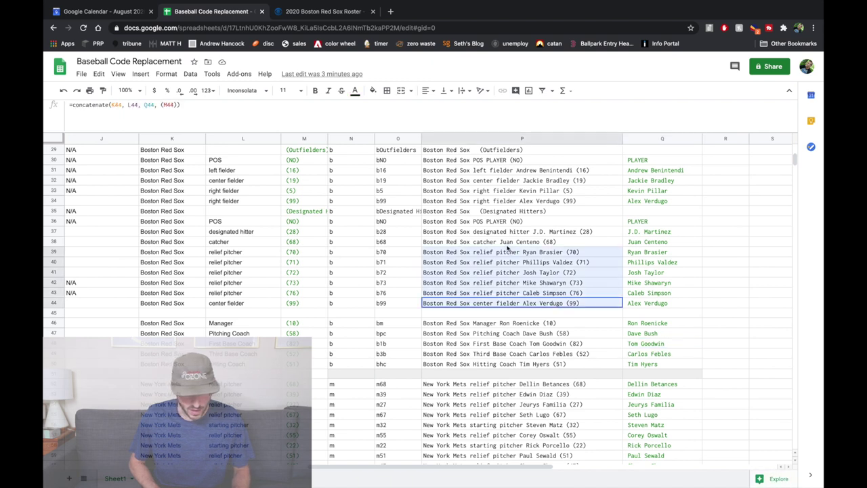
pyautogui.hotkey('shift', 'Down')
pyautogui.hotkey('shift', 'Down')
pyautogui.hotkey('shift', 'Down')
pyautogui.hotkey('shift', 'Down')
pyautogui.hotkey('shift', 'Down')
pyautogui.hotkey('shift', 'Down')
pyautogui.hotkey('shift', 'Down')
pyautogui.hotkey('ctrl', 'shift', 'Left')
pyautogui.hotkey('ctrl', 'shift', 'Left')
pyautogui.hotkey('ctrl', 'shift', 'Left')
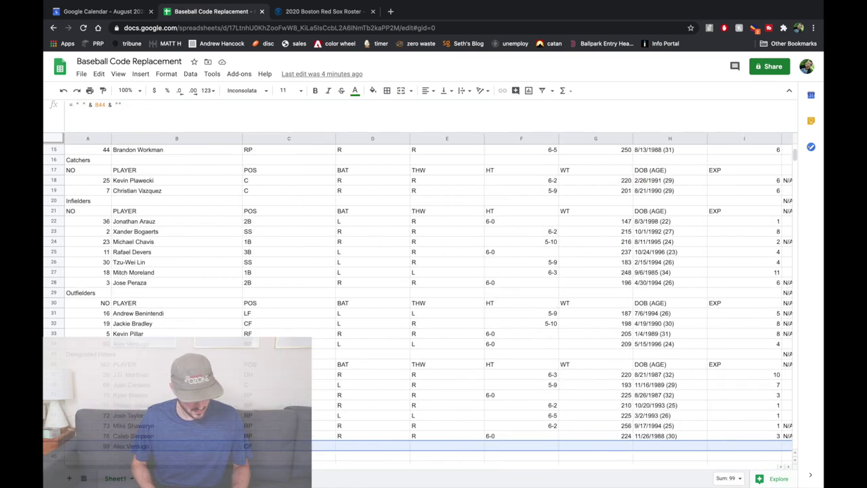
pyautogui.hotkey('ctrl', 'shift', 'Up')
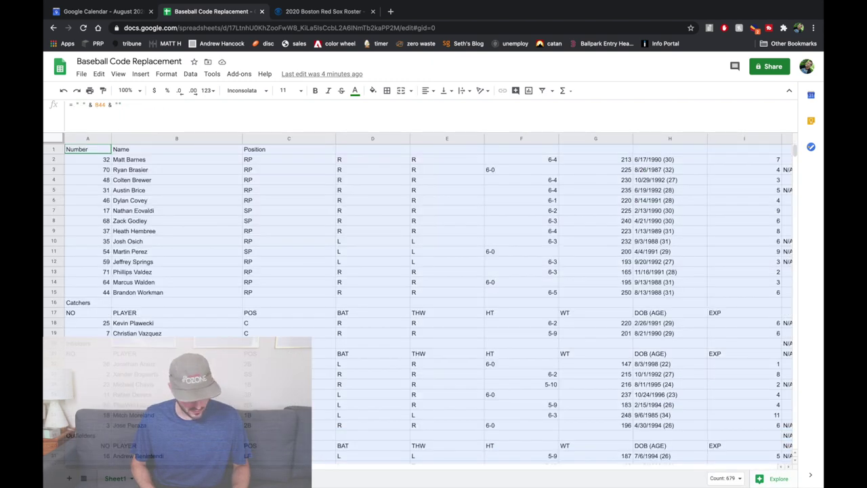
pyautogui.hotkey('shift', 'Down')
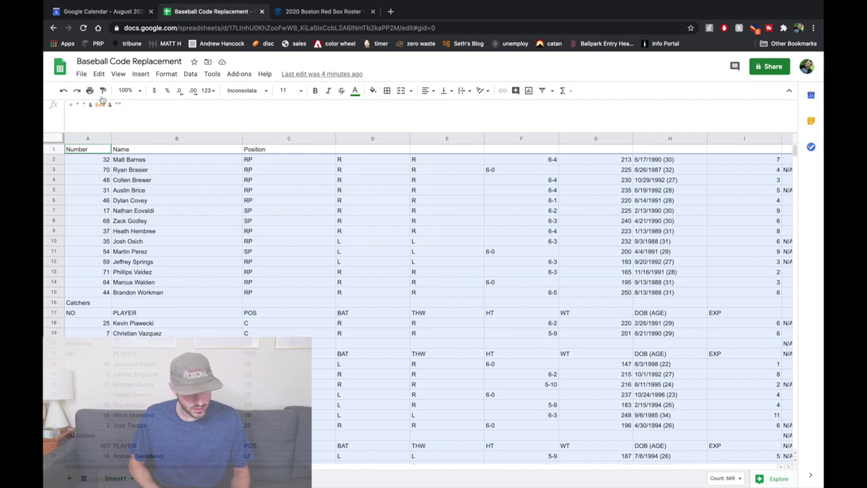
pyautogui.click(191, 74)
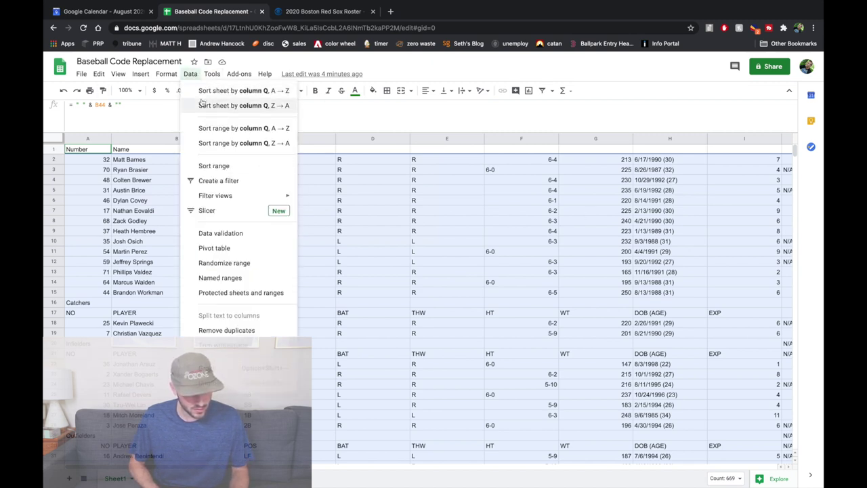
pyautogui.click(211, 166)
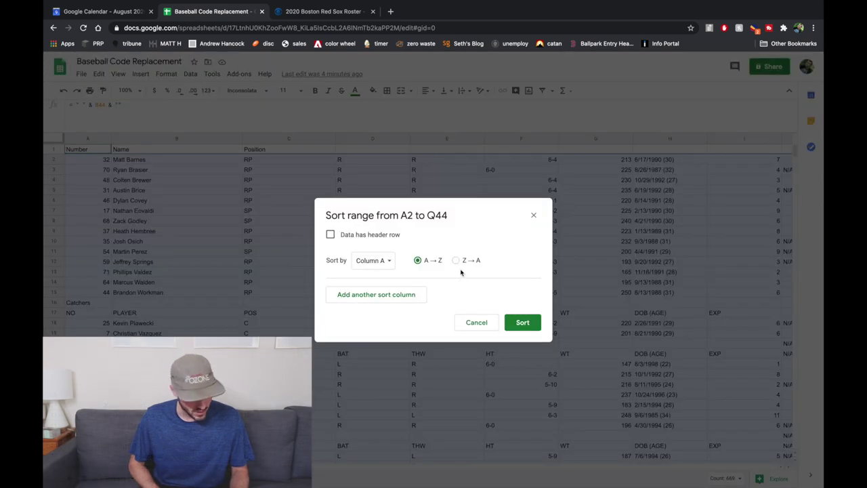
pyautogui.click(522, 322)
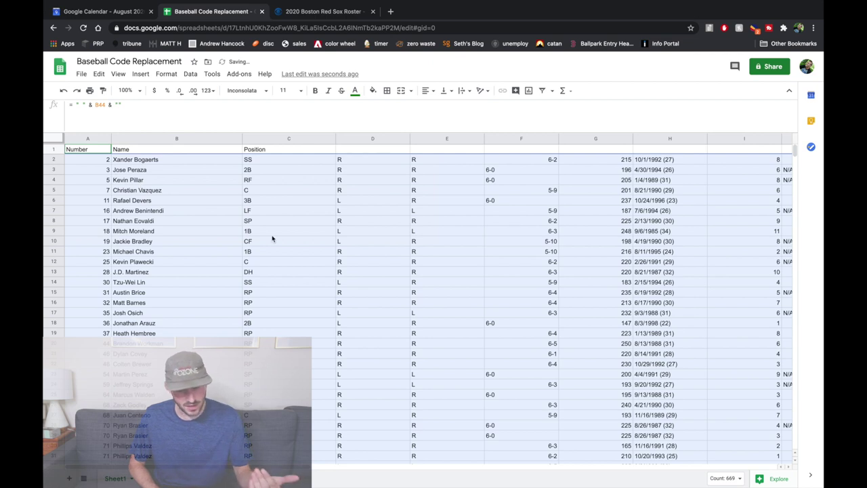
pyautogui.hscroll(10, 273, 236)
pyautogui.click(338, 163)
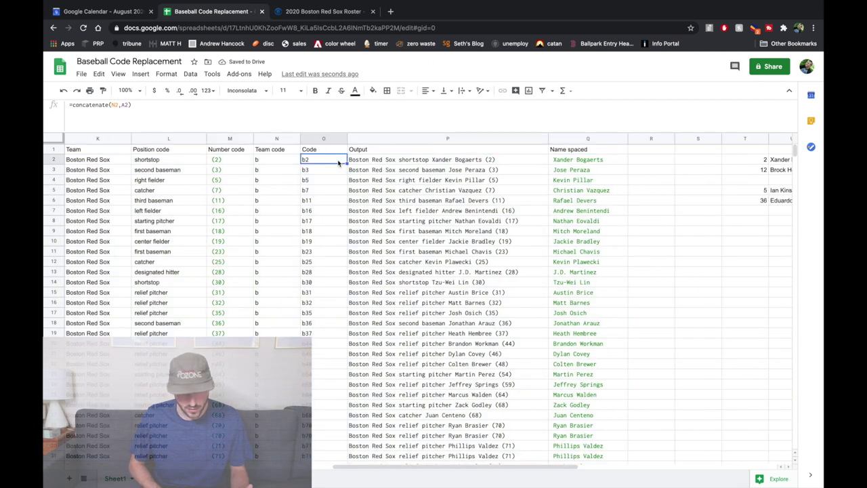
# Clear the leftover rows 39–44 and the duplicate Alex Verdugo row below the roster
pyautogui.moveTo(338, 162); pyautogui.dragTo(416, 293)
pyautogui.hotkey('ctrl', 'z')
pyautogui.moveTo(501, 378); pyautogui.dragTo(45, 324)
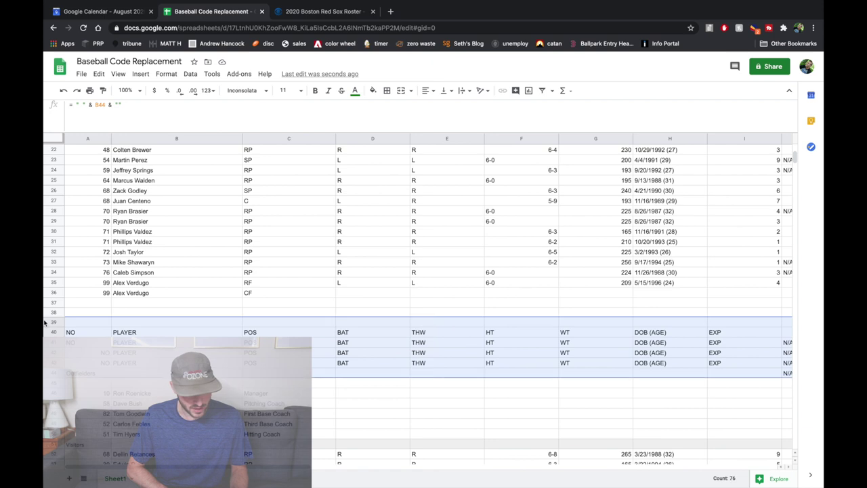
pyautogui.press('Delete')
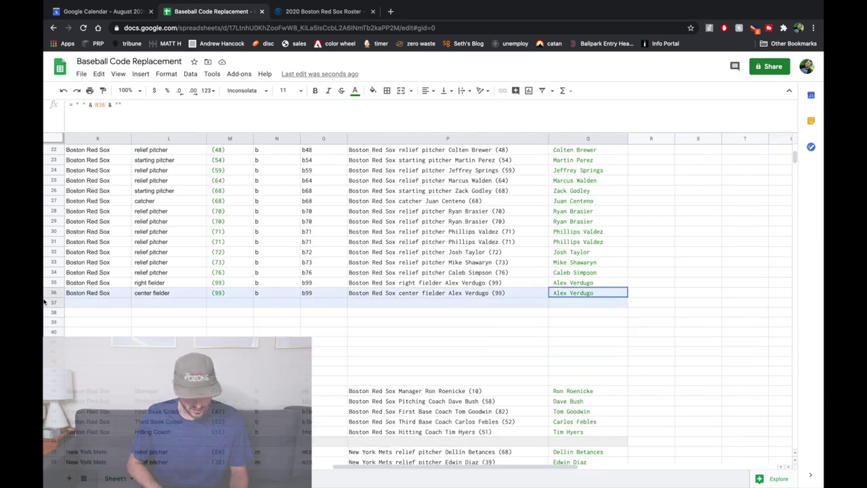
pyautogui.hscroll(-10, 45, 302)
pyautogui.click(53, 293)
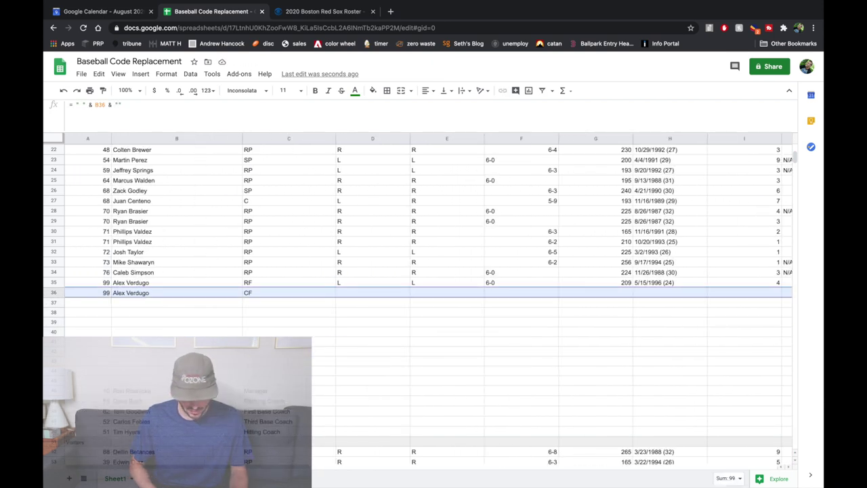
pyautogui.press('Delete')
pyautogui.hscroll(10, 336, 314)
pyautogui.hscroll(-15, 336, 314)
pyautogui.scroll(2, 337, 314)
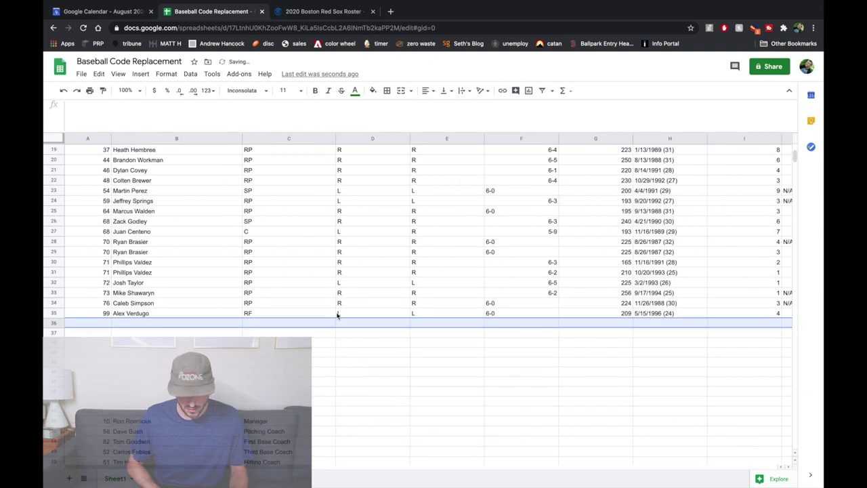
pyautogui.hscroll(10, 336, 313)
pyautogui.scroll(2, 345, 332)
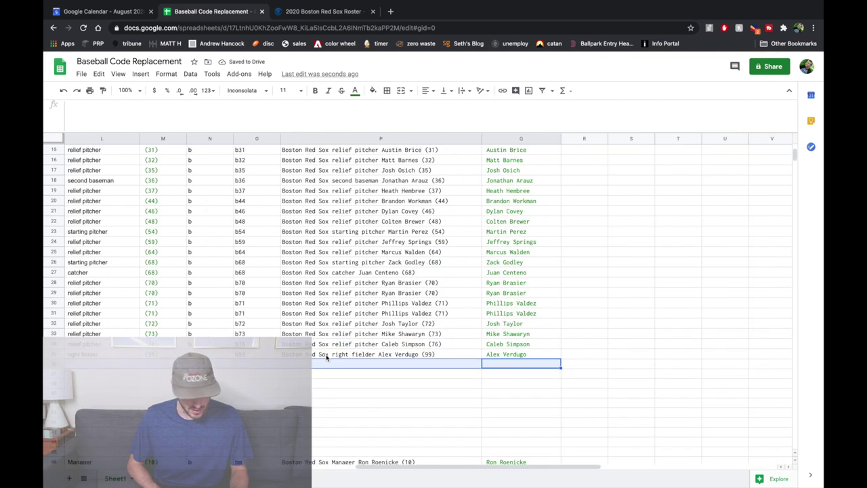
# Copy the Red Sox code and output cells for rows 2–35
pyautogui.moveTo(326, 357); pyautogui.dragTo(270, 110)
pyautogui.moveTo(270, 147); pyautogui.dragTo(264, 159)
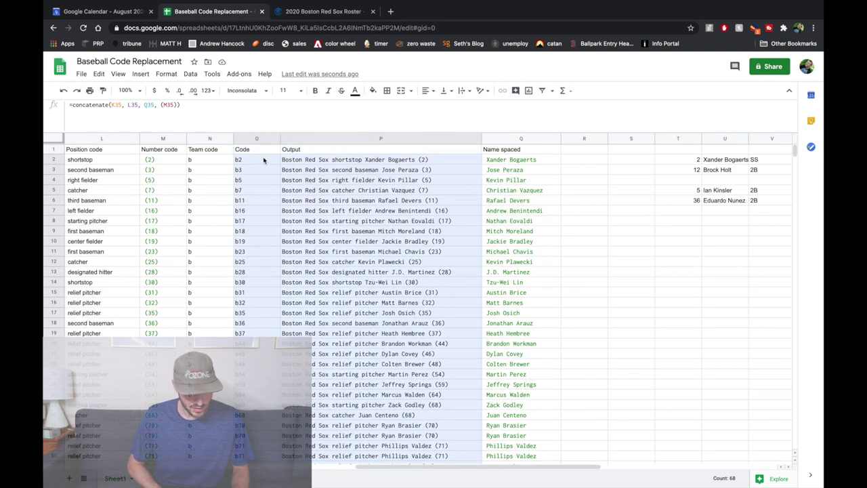
pyautogui.press('super+c')
pyautogui.press('super+Tab')
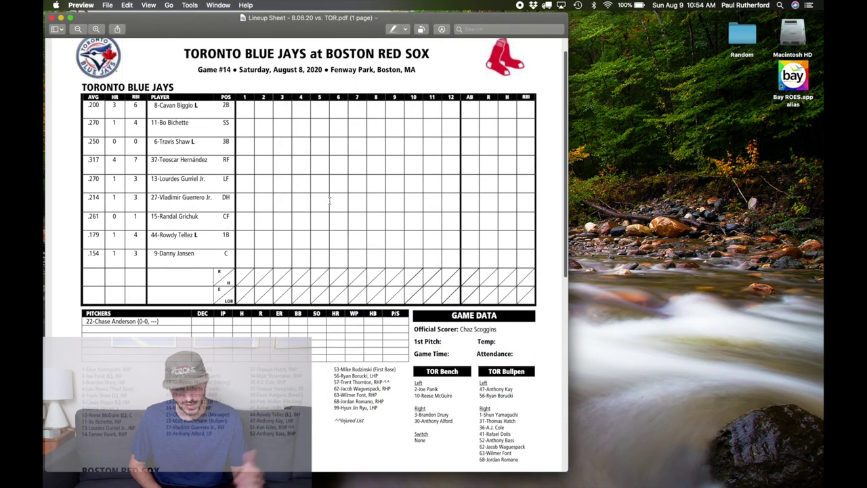
# Open the recent Red Sox code file in TextEdit and paste the new lines over the old Red Sox entries
pyautogui.scroll(-3, 329, 201)
pyautogui.scroll(1, 329, 200)
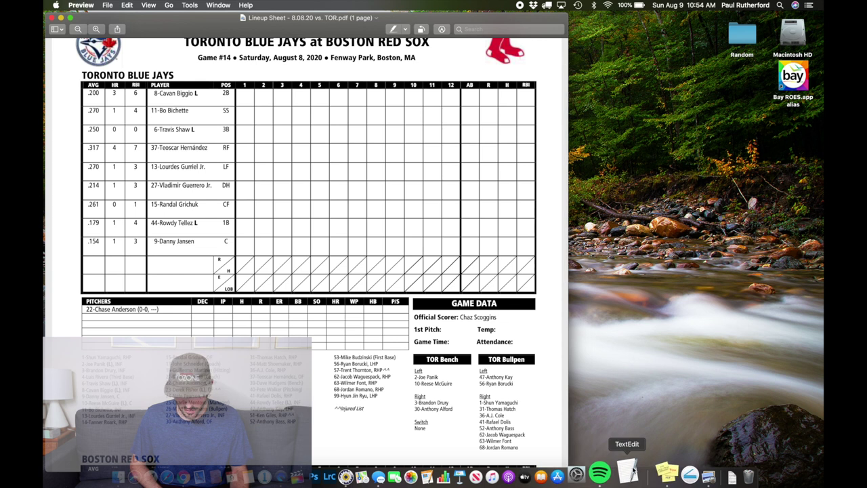
pyautogui.click(627, 468)
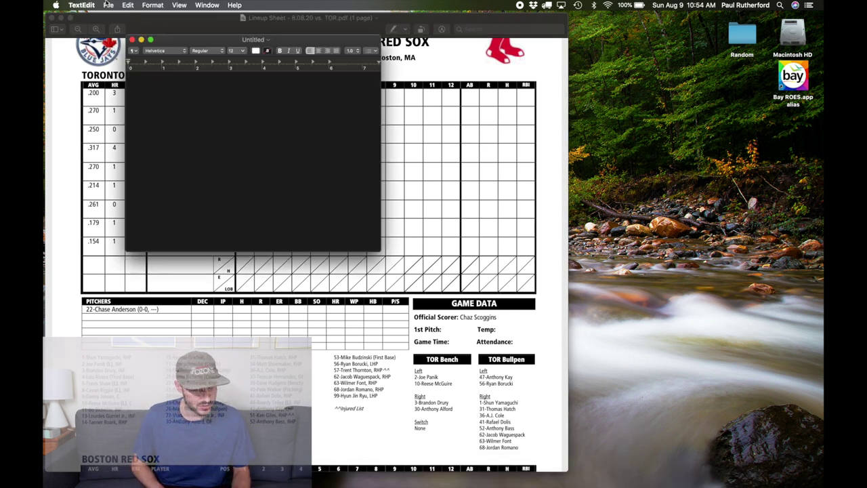
pyautogui.click(108, 5)
pyautogui.moveTo(170, 33)
pyautogui.click(232, 34)
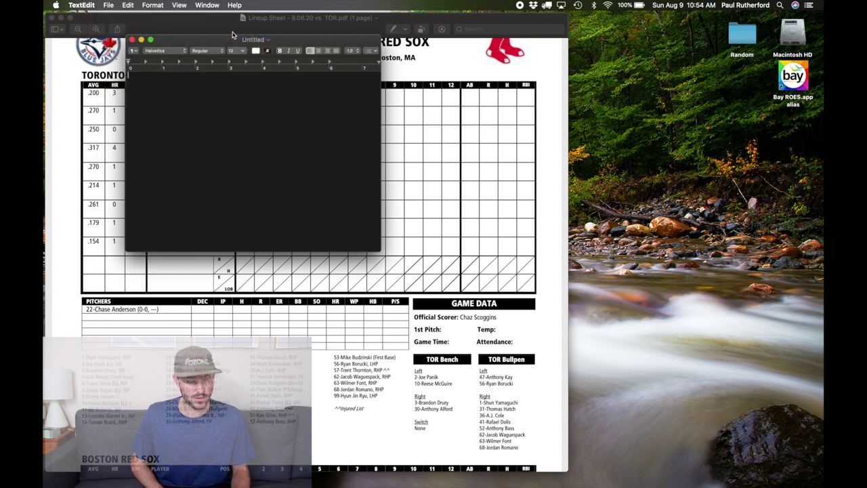
pyautogui.scroll(-10, 283, 183)
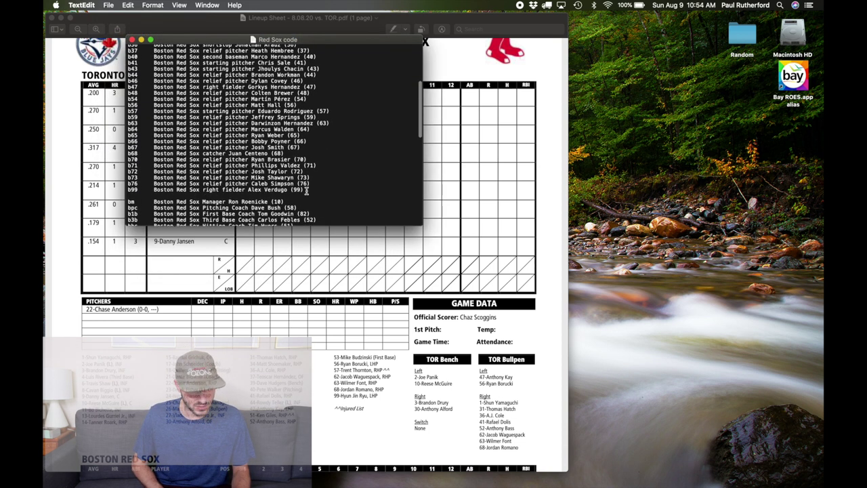
pyautogui.moveTo(306, 192); pyautogui.dragTo(163, 4)
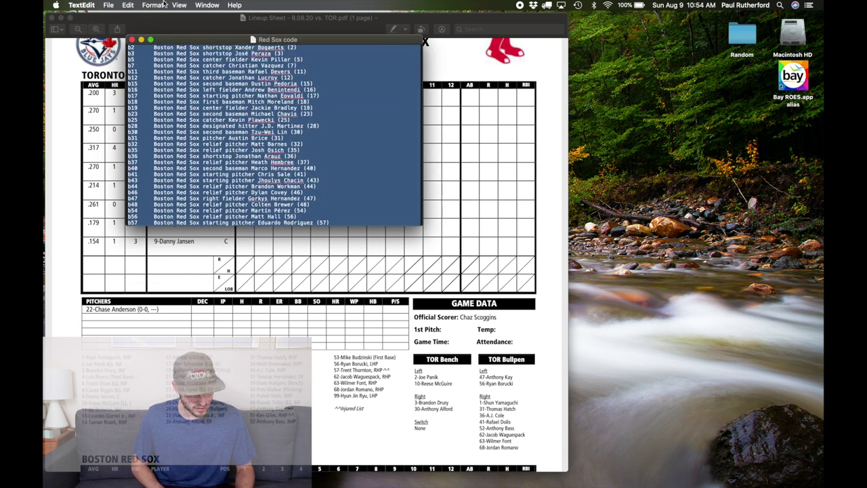
pyautogui.press('super+v')
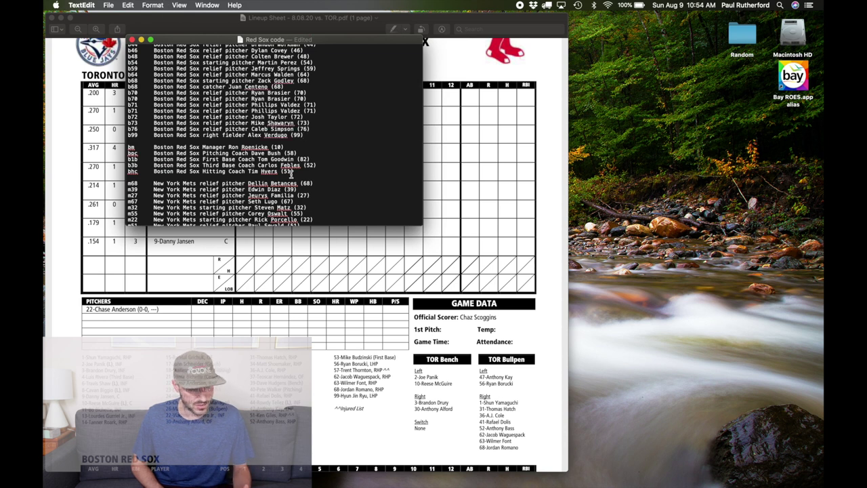
pyautogui.scroll(-3, 296, 165)
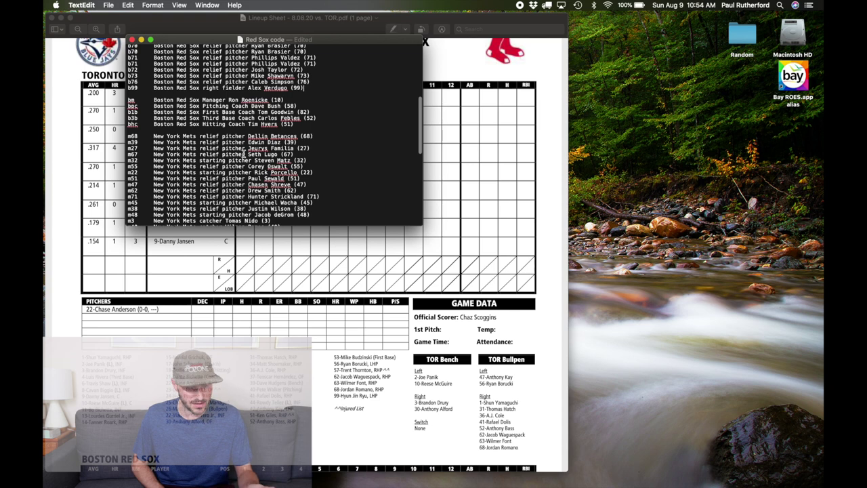
pyautogui.hotkey('ctrl', 'Right')
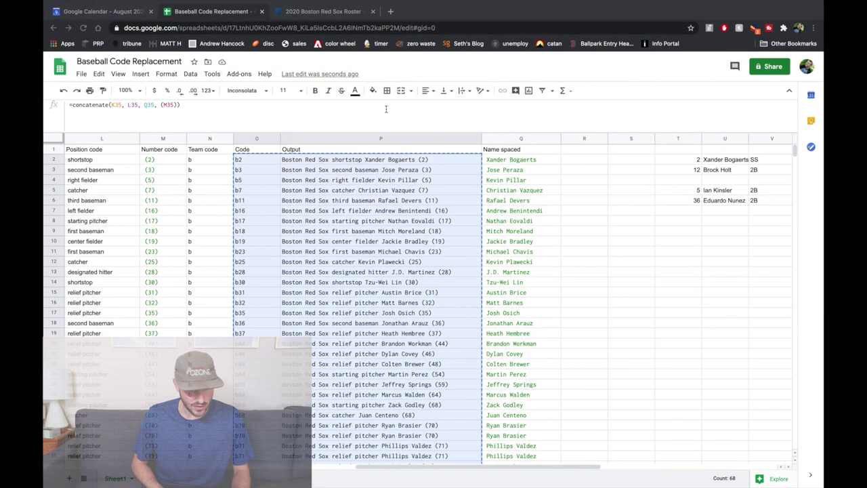
# Switch the CBS Sports roster page to the Toronto Blue Jays and select its roster table
pyautogui.click(334, 14)
pyautogui.scroll(10, 675, 236)
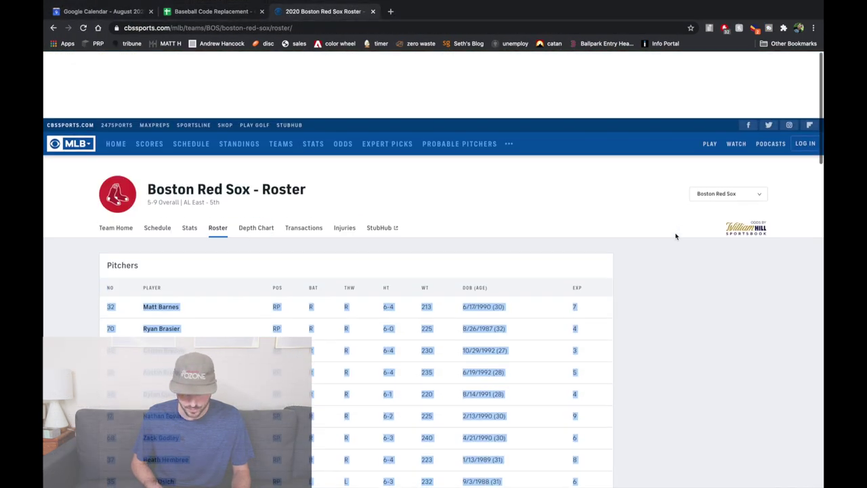
pyautogui.click(725, 126)
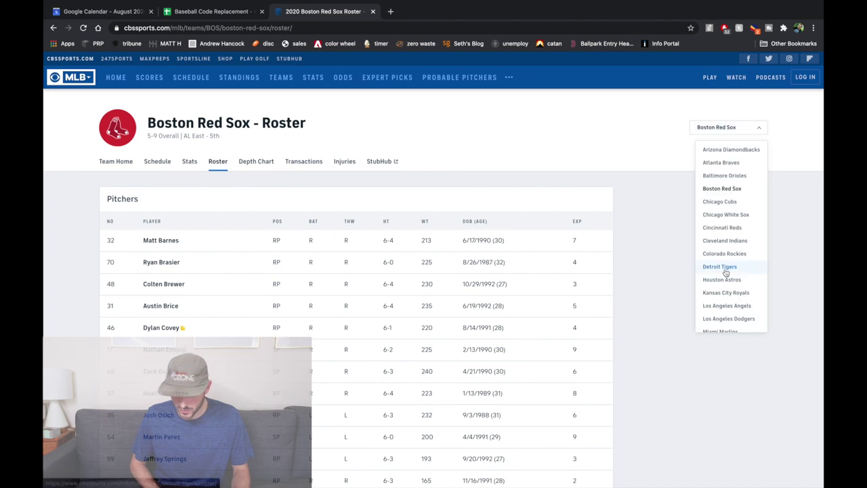
pyautogui.scroll(-5, 724, 268)
pyautogui.scroll(-3, 726, 282)
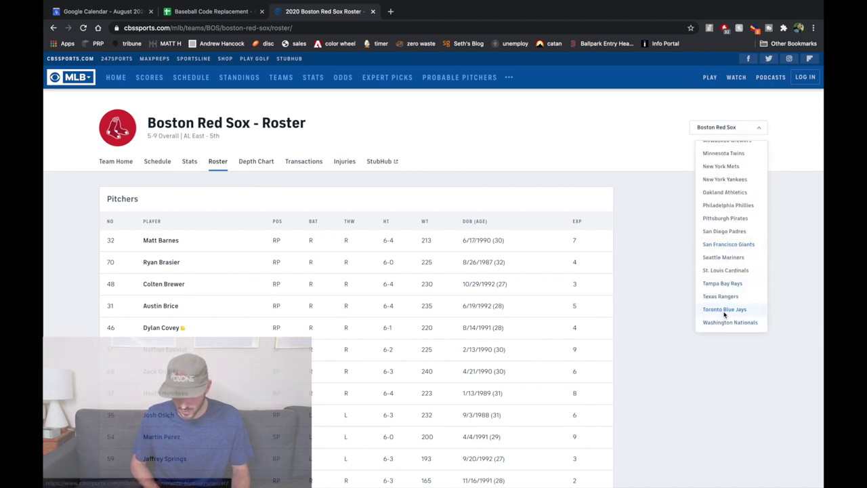
pyautogui.click(724, 311)
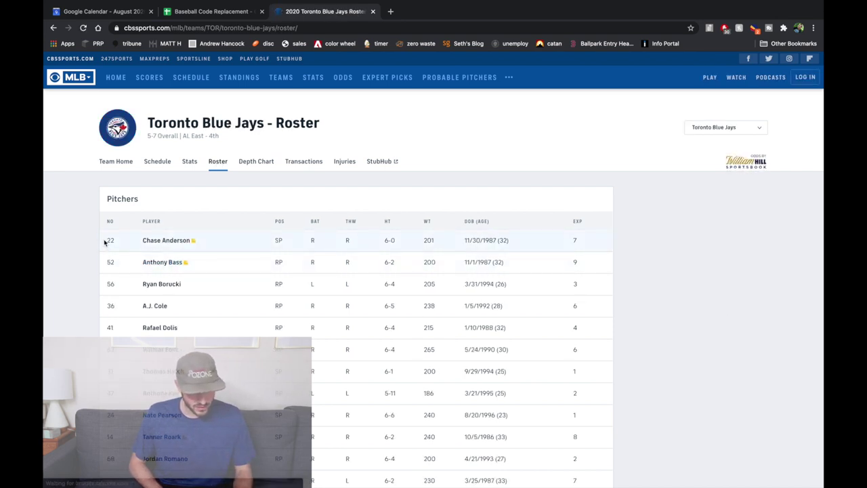
pyautogui.moveTo(105, 244); pyautogui.dragTo(589, 259)
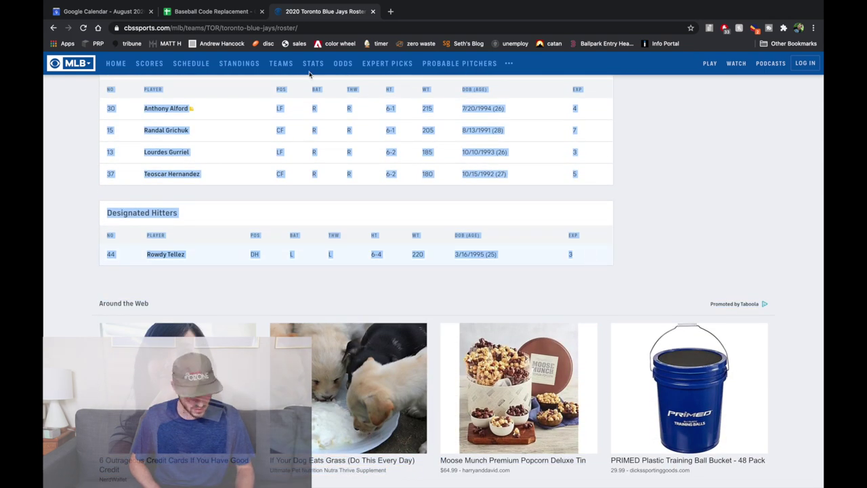
# Paste the Blue Jays roster as values only into the Visitors section starting at cell A52
pyautogui.click(212, 12)
pyautogui.hscroll(-10, 115, 200)
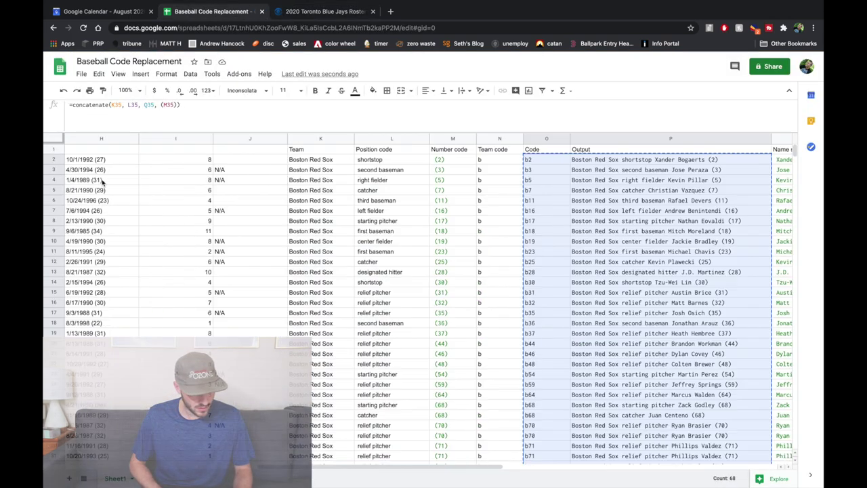
pyautogui.scroll(-10, 105, 186)
pyautogui.scroll(-4, 103, 183)
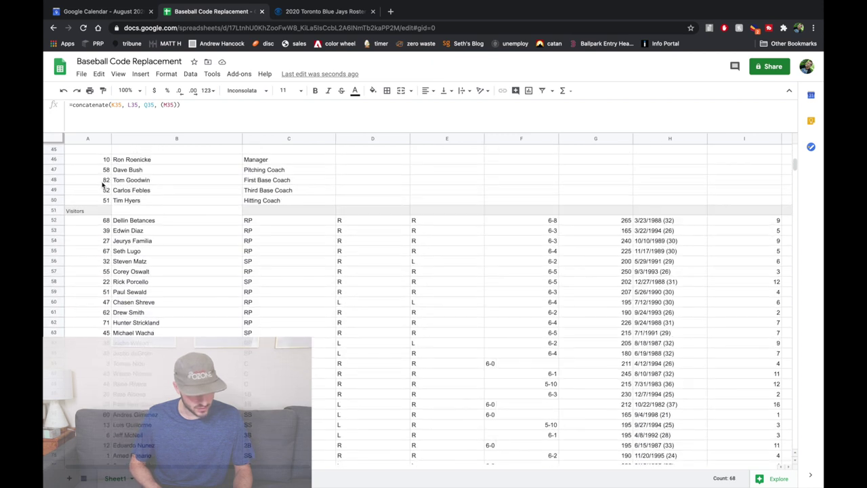
pyautogui.click(84, 222)
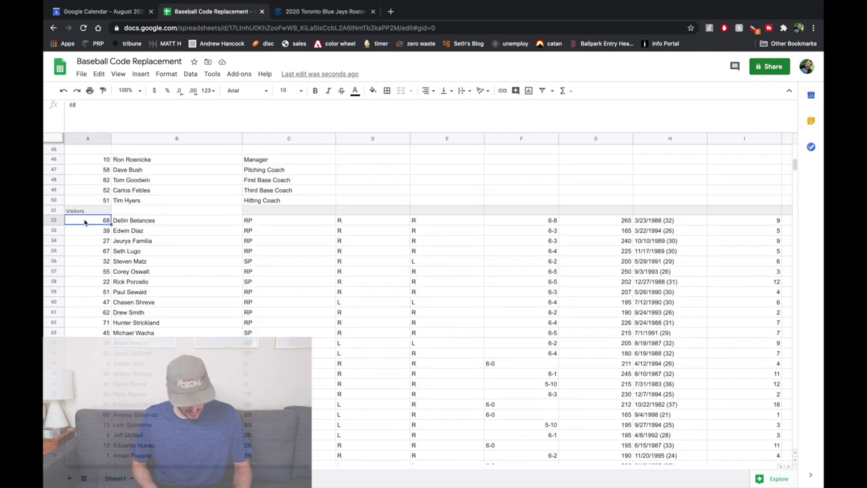
pyautogui.rightClick(84, 222)
pyautogui.moveTo(150, 202)
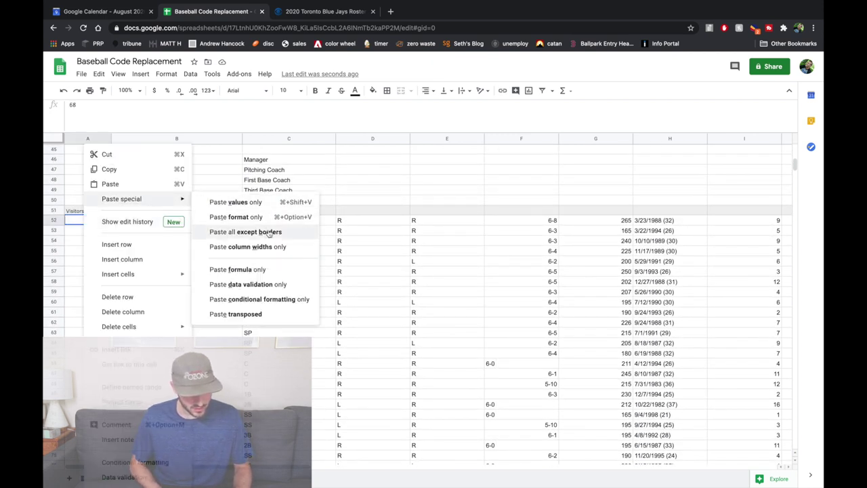
pyautogui.click(252, 202)
pyautogui.click(277, 224)
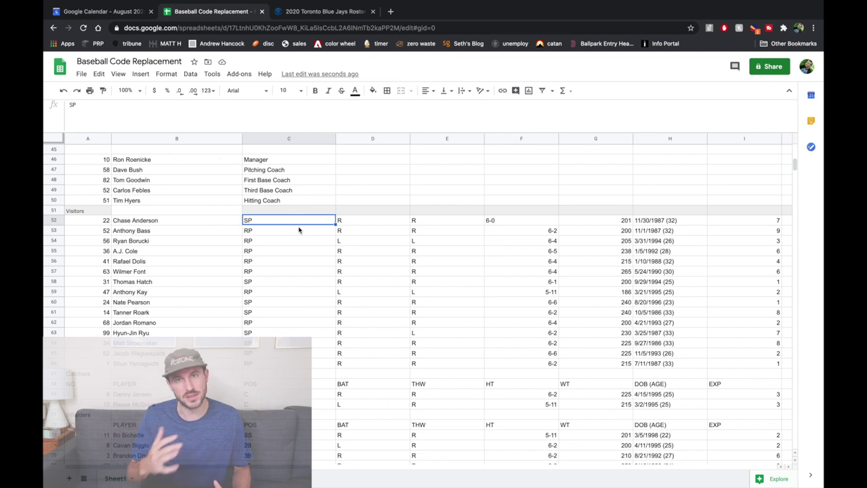
pyautogui.hscroll(5, 298, 230)
# Enter 'Toronto Blue Jays' in K52 and fill it down through row 87
pyautogui.hscroll(4, 298, 230)
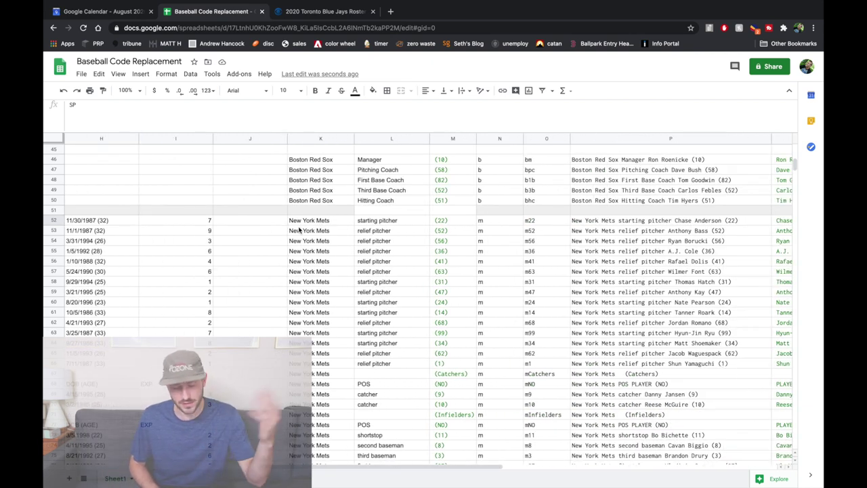
pyautogui.click(310, 222)
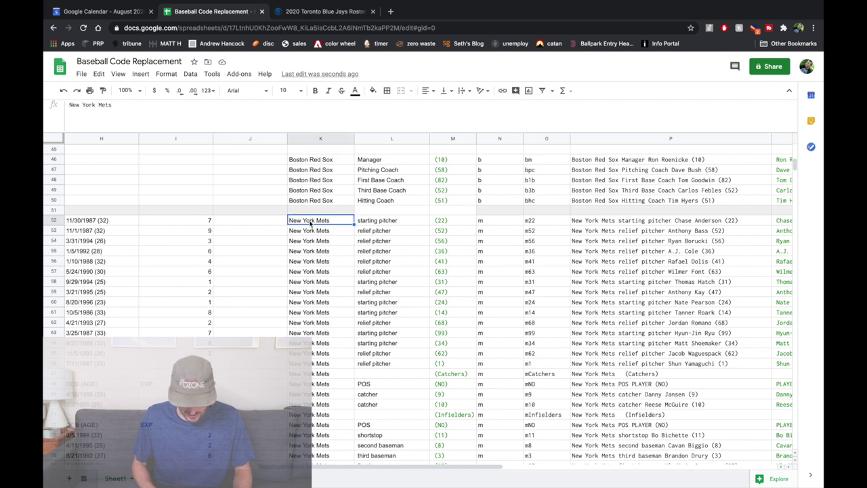
pyautogui.write('Toronto Blue Jays')
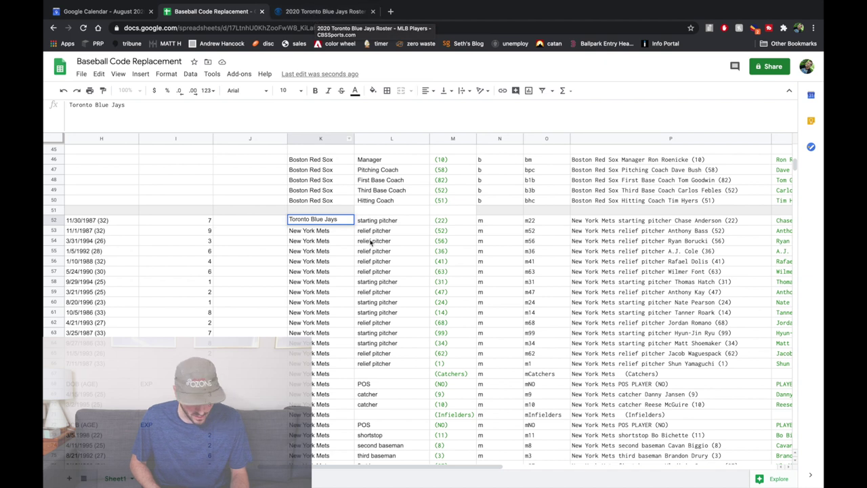
pyautogui.press('Return')
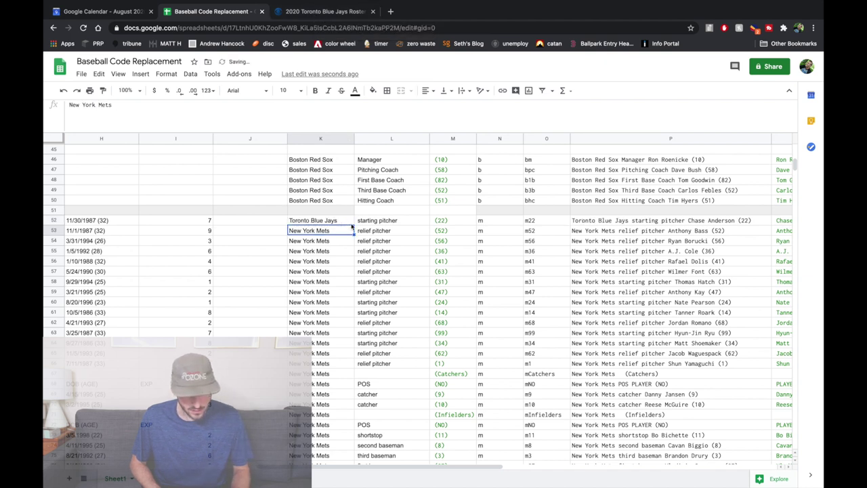
pyautogui.click(350, 224)
pyautogui.moveTo(353, 224); pyautogui.dragTo(332, 183)
# Fill the position-name formula from row 52 down through row 87
pyautogui.scroll(20, 332, 183)
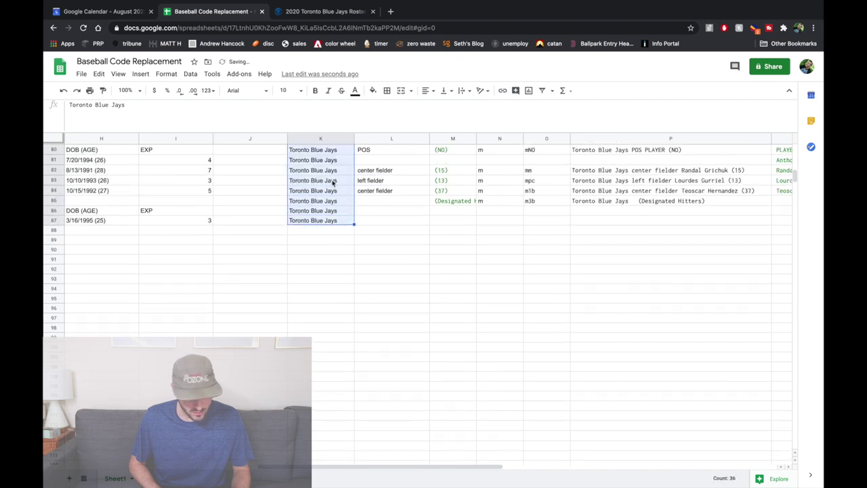
pyautogui.scroll(-15, 389, 258)
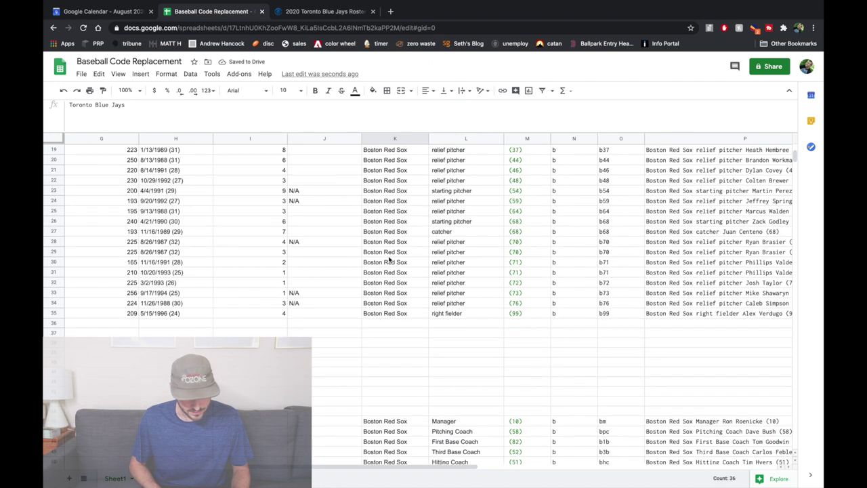
pyautogui.click(491, 204)
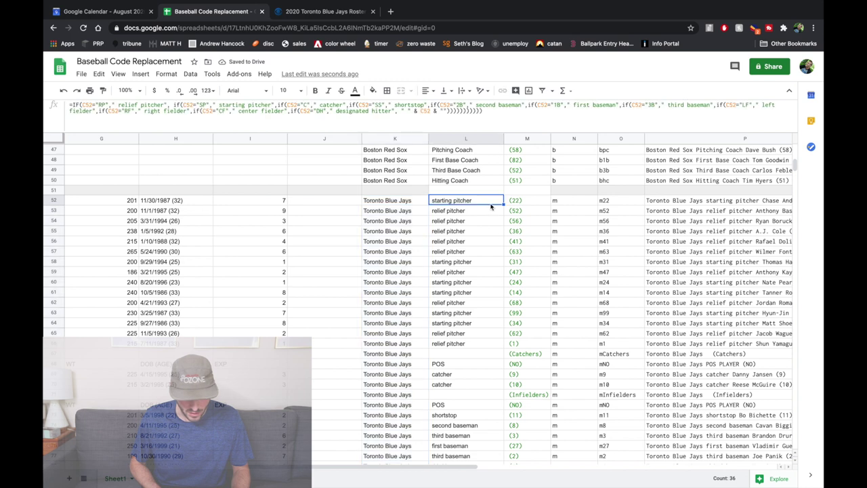
pyautogui.scroll(-12, 503, 298)
pyautogui.moveTo(502, 298); pyautogui.dragTo(487, 282)
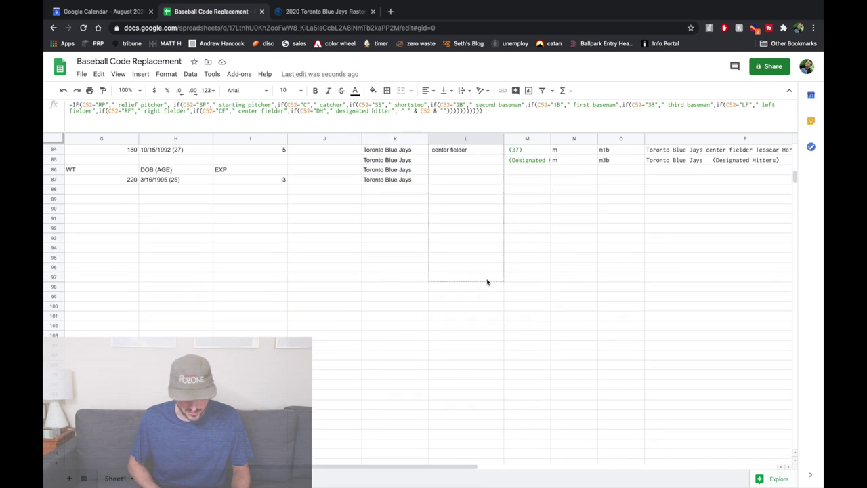
pyautogui.moveTo(471, 181); pyautogui.dragTo(471, 181)
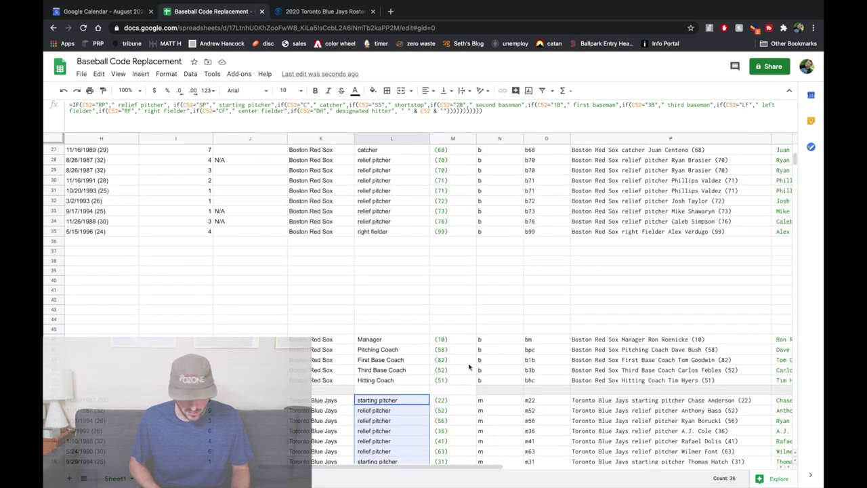
# Fill the bracketed jersey-number formula from row 52 down the Blue Jays rows
pyautogui.click(464, 372)
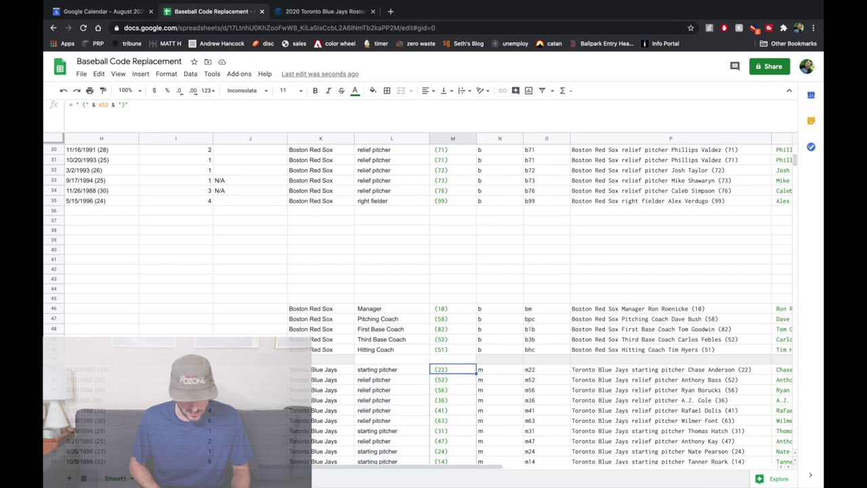
pyautogui.scroll(-13, 467, 338)
pyautogui.moveTo(476, 374); pyautogui.dragTo(459, 323)
pyautogui.scroll(13, 508, 245)
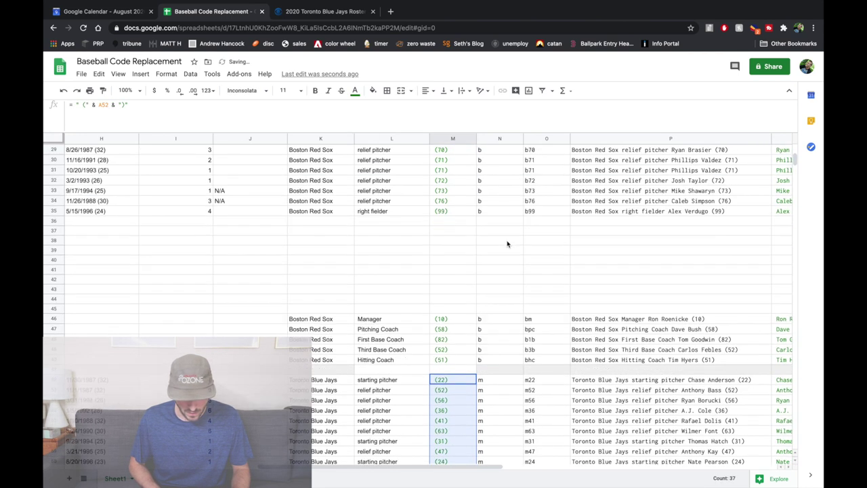
pyautogui.click(495, 371)
# Set team letter t in N52 and paste it into every Blue Jays row through N87
pyautogui.write('t')
pyautogui.press('Return')
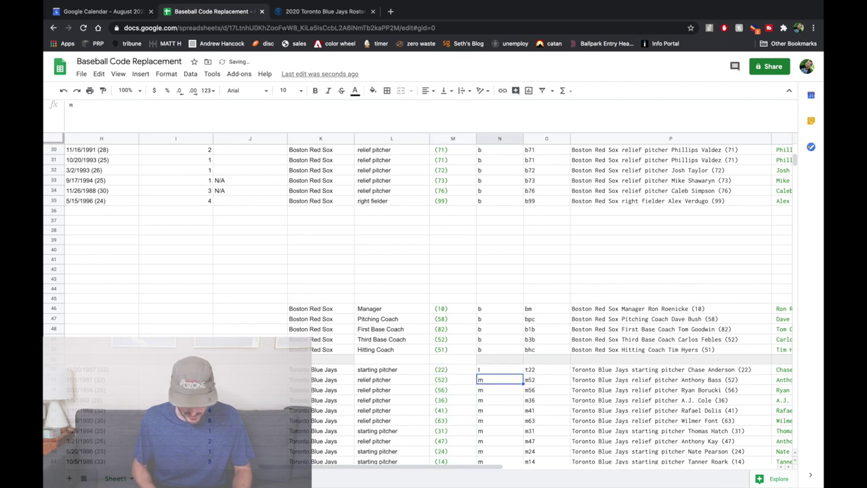
pyautogui.scroll(-8, 500, 404)
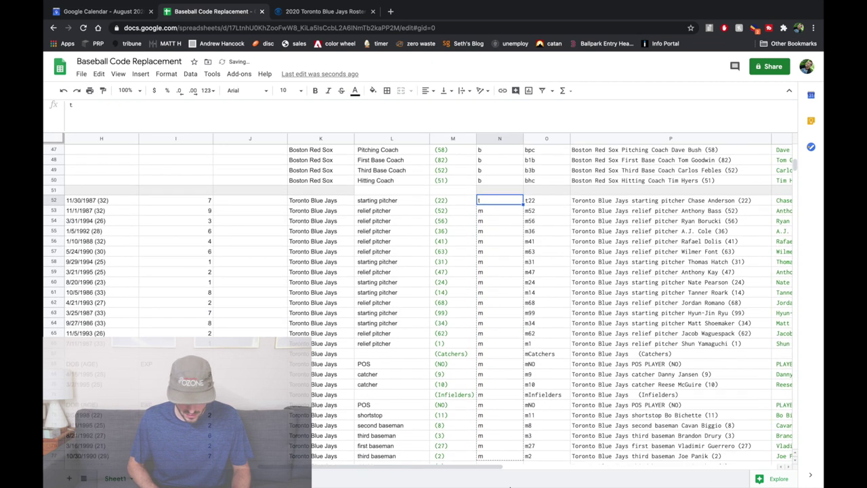
pyautogui.scroll(-6, 498, 352)
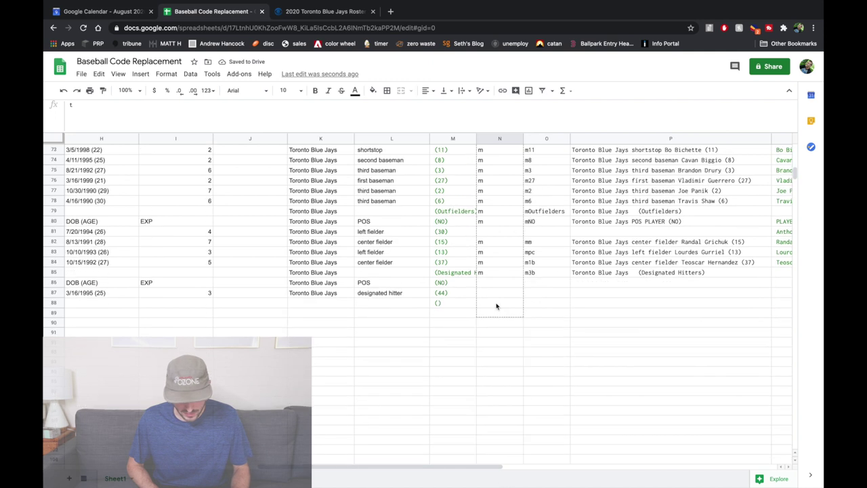
pyautogui.keyDown('shift'); pyautogui.click(492, 296); pyautogui.keyUp('shift')
pyautogui.hotkey('ctrl', 'v')
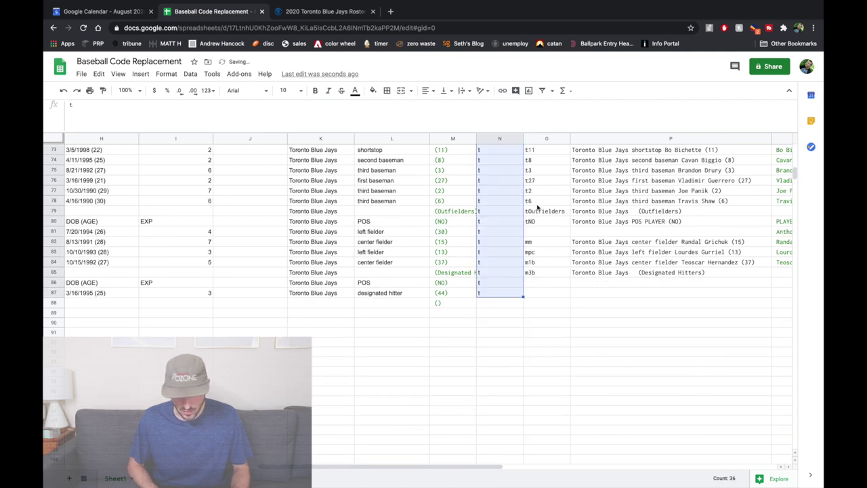
pyautogui.scroll(7, 537, 207)
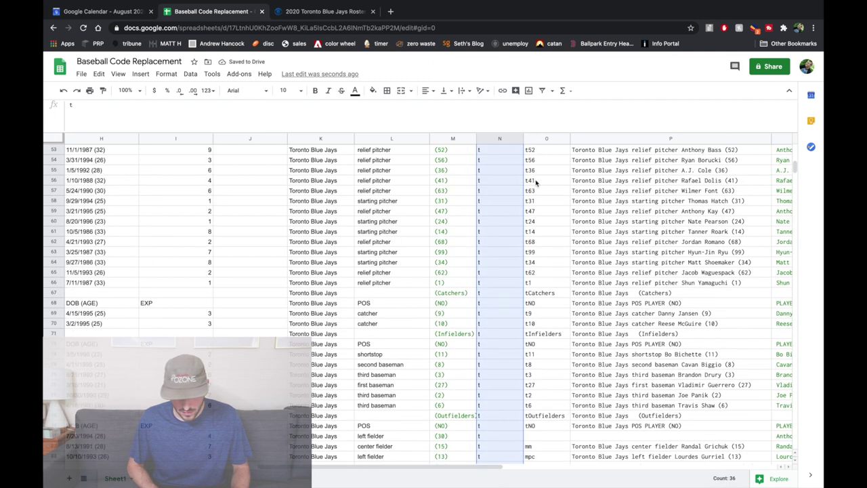
pyautogui.scroll(3, 681, 248)
# Copy the row 52 caption-line formula down column P
pyautogui.hscroll(3, 683, 248)
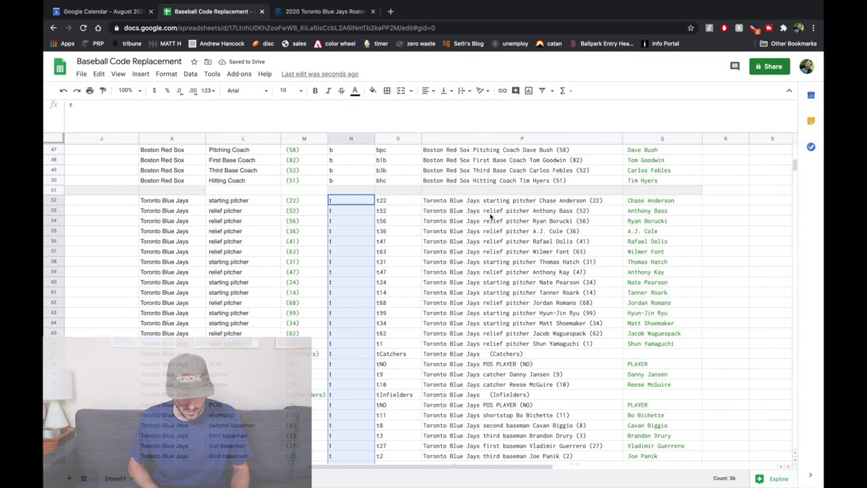
pyautogui.click(437, 203)
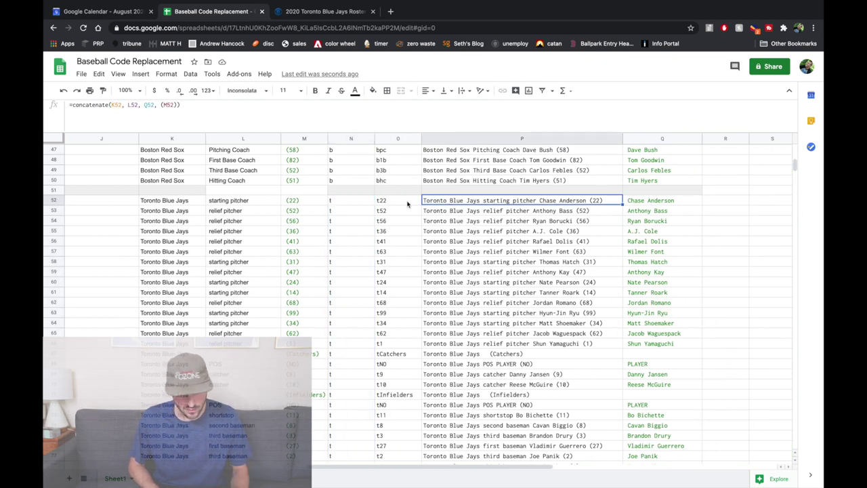
pyautogui.hotkey('ctrl', 'shift', 'Down')
pyautogui.hotkey('ctrl', 'c')
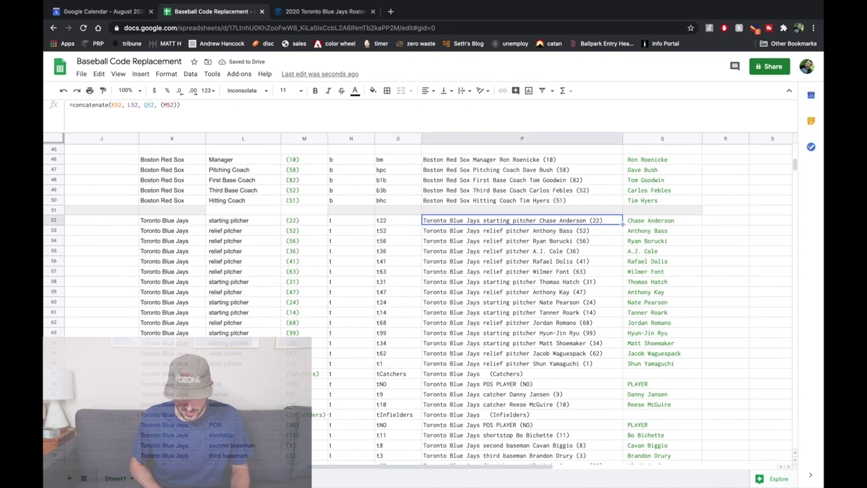
pyautogui.scroll(-5, 593, 323)
pyautogui.scroll(5, 593, 323)
# Fill player names into Q52:Q87 and select the Blue Jays codes and caption lines
pyautogui.click(657, 218)
pyautogui.hotkey('ctrl', 'shift', 'Down')
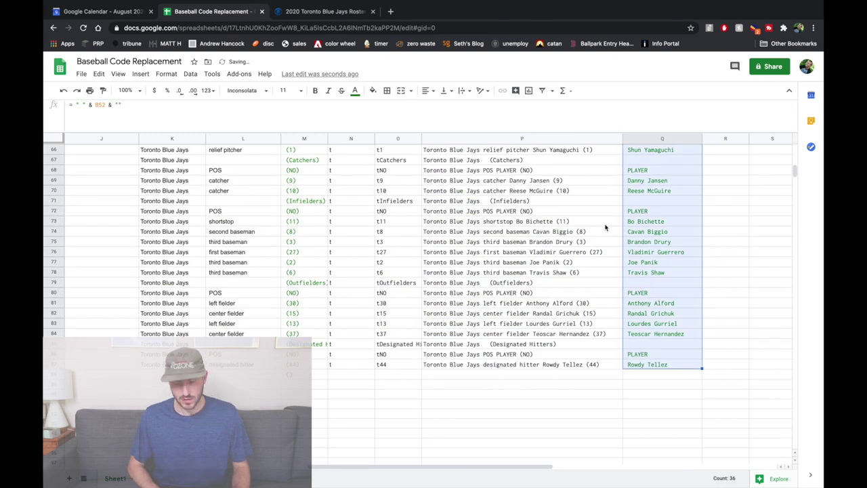
pyautogui.scroll(5, 477, 180)
pyautogui.moveTo(468, 171); pyautogui.dragTo(543, 289)
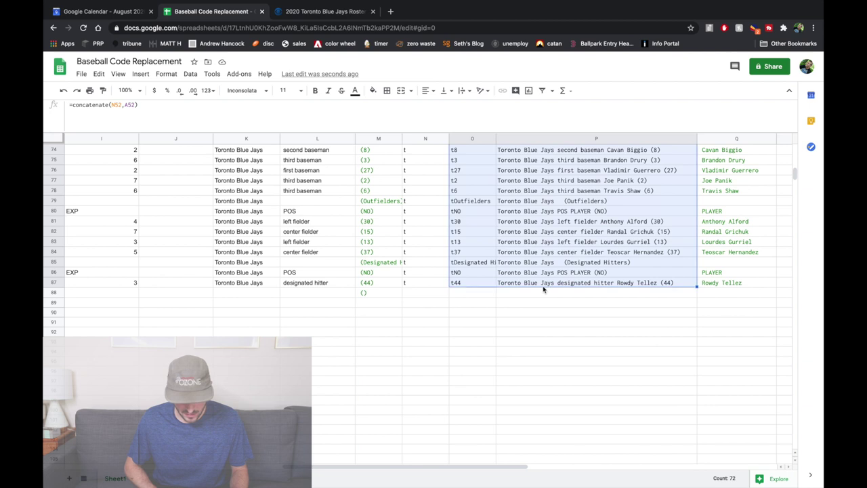
pyautogui.click(735, 287)
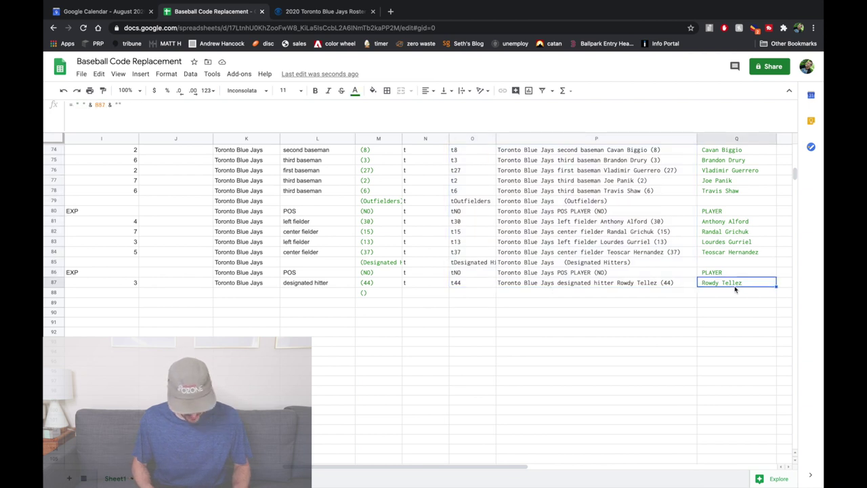
# Sort Blue Jays rows 52–87 by jersey number in column A
pyautogui.hotkey('shift', 'space')
pyautogui.hotkey('shift', 'Up')
pyautogui.hotkey('shift', 'Up')
pyautogui.hotkey('shift', 'Up')
pyautogui.hotkey('shift', 'Up')
pyautogui.hotkey('shift', 'Up')
pyautogui.hotkey('shift', 'Up')
pyautogui.hotkey('shift', 'Up')
pyautogui.hotkey('shift', 'Up')
pyautogui.hotkey('shift', 'Up')
pyautogui.hotkey('shift', 'Up')
pyautogui.hotkey('shift', 'Up')
pyautogui.hotkey('shift', 'Up')
pyautogui.hotkey('shift', 'Up')
pyautogui.hotkey('shift', 'Up')
pyautogui.hotkey('shift', 'Up')
pyautogui.hotkey('shift', 'Up')
pyautogui.hotkey('shift', 'Up')
pyautogui.hotkey('shift', 'Up')
pyautogui.hotkey('shift', 'Up')
pyautogui.hotkey('shift', 'Up')
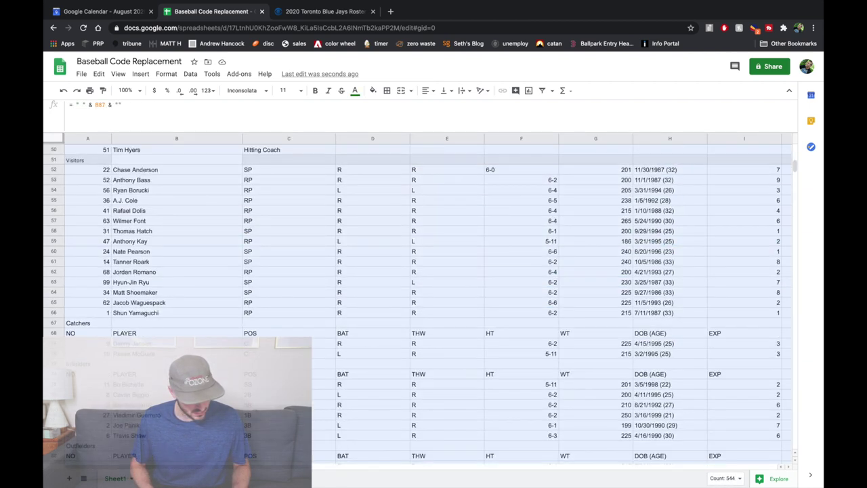
pyautogui.hotkey('shift', 'Down')
pyautogui.hotkey('shift', 'Down')
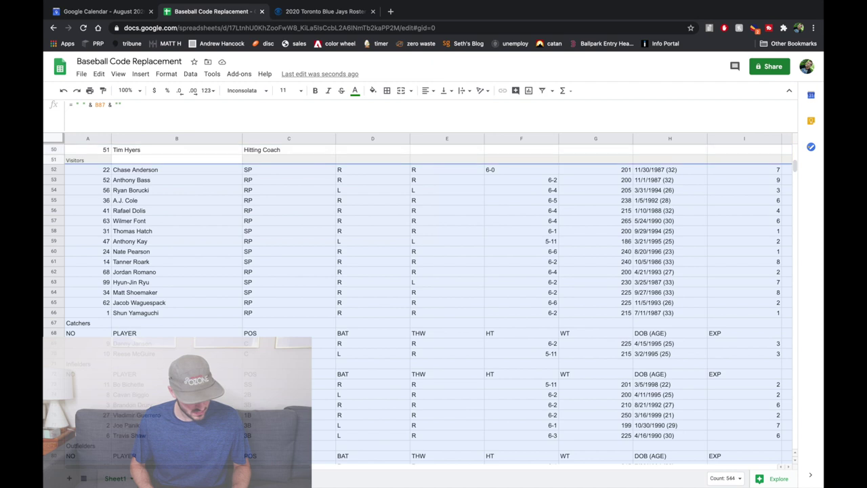
pyautogui.click(191, 74)
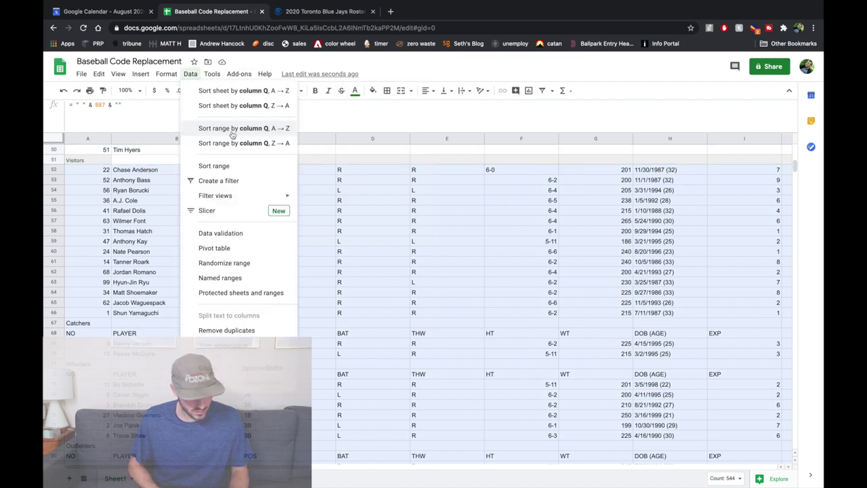
pyautogui.click(211, 165)
pyautogui.click(526, 323)
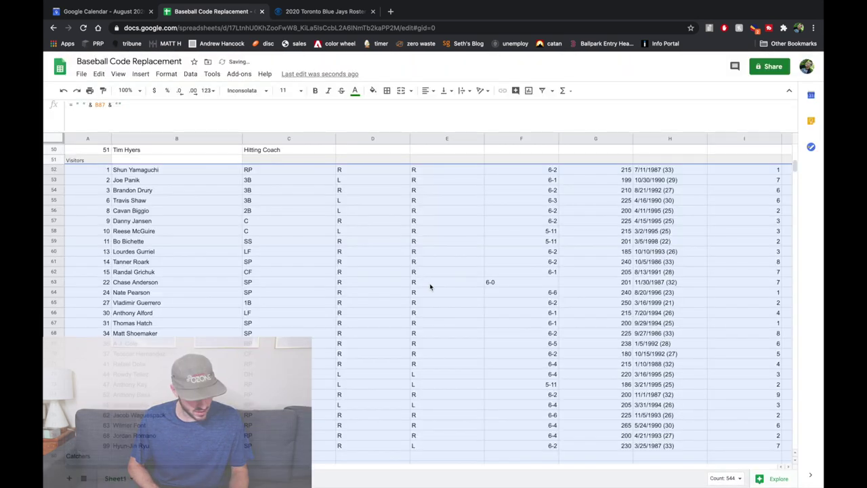
# Delete the leftover section and POS header rows, then select codes and captions O52:P79
pyautogui.hscroll(6, 320, 215)
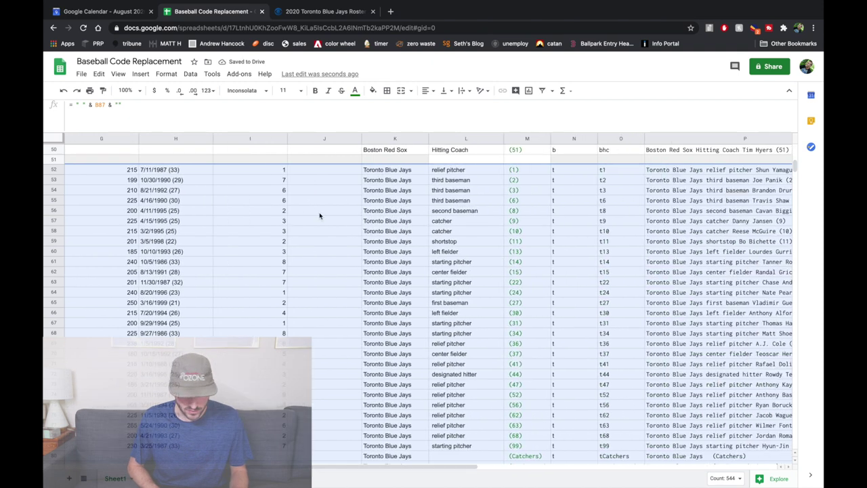
pyautogui.hscroll(2, 320, 216)
pyautogui.scroll(-4, 460, 288)
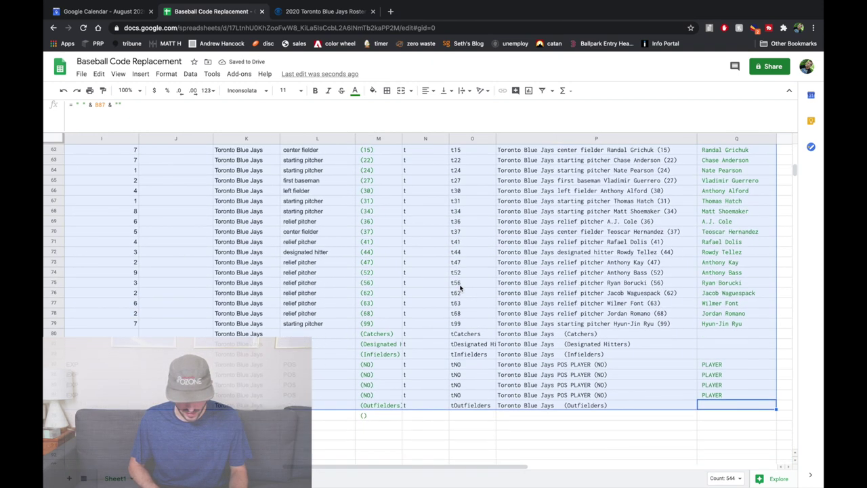
pyautogui.click(590, 352)
pyautogui.moveTo(711, 421); pyautogui.dragTo(67, 338)
pyautogui.press('Delete')
pyautogui.hscroll(5, 434, 271)
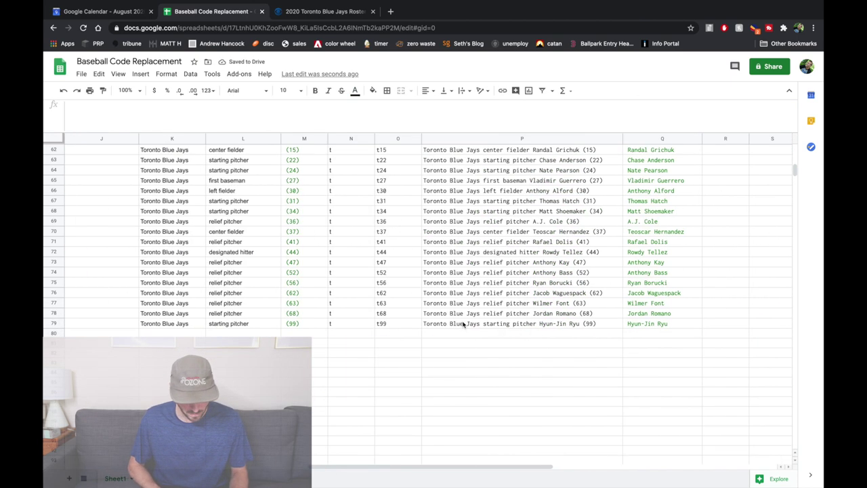
pyautogui.moveTo(521, 323)
pyautogui.mouseDown()
pyautogui.moveTo(461, 203)
pyautogui.moveTo(407, 330)
pyautogui.mouseUp()
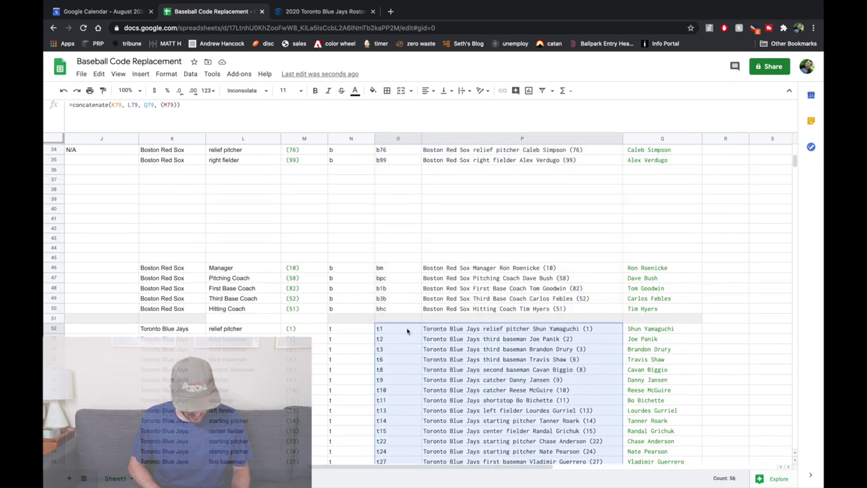
# Replace the Mets player lines in the Red Sox code file with Blue Jays codes t1–t99 and save
pyautogui.press('super+Tab')
pyautogui.scroll(-10, 326, 161)
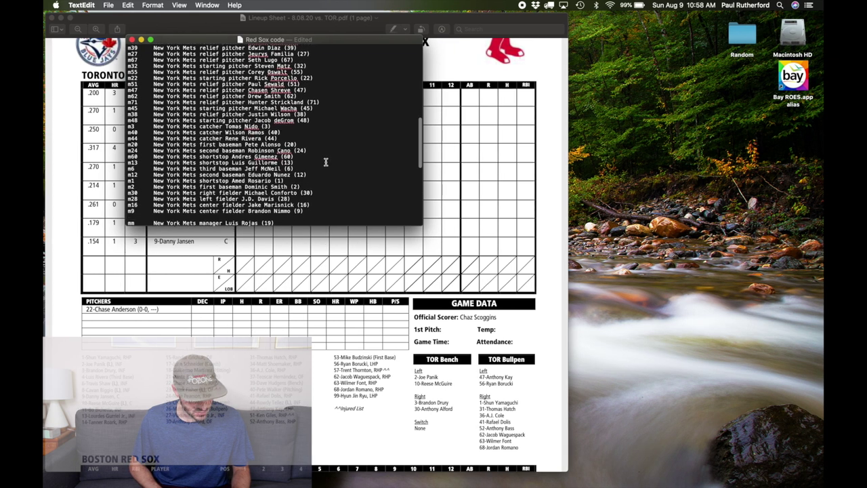
pyautogui.moveTo(318, 174); pyautogui.dragTo(121, 121)
pyautogui.press('super+v')
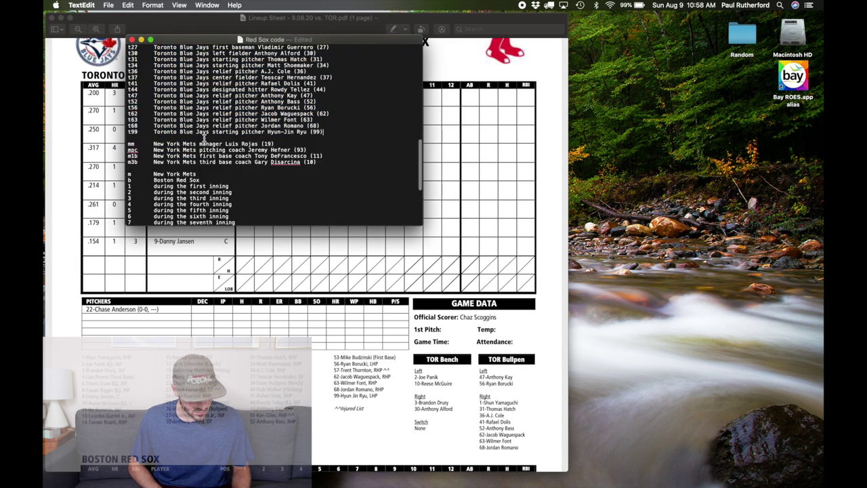
pyautogui.scroll(3, 307, 172)
pyautogui.press('super+s')
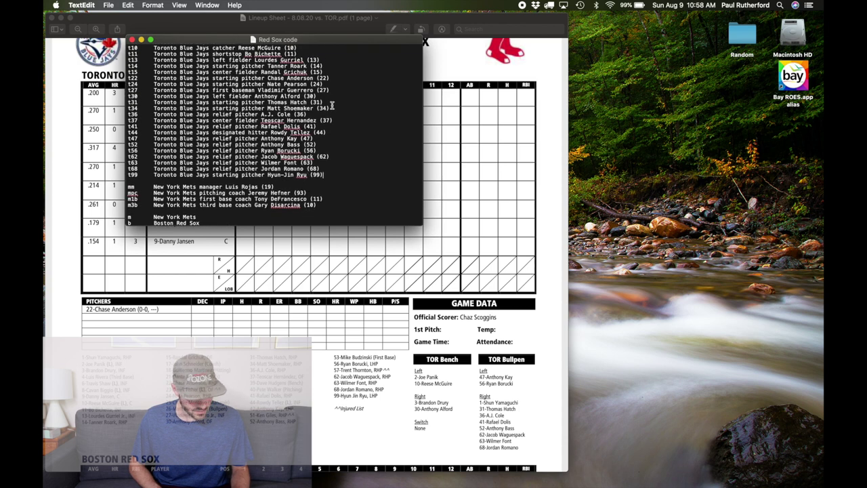
# Search 'toronto blue jays coaching staff' and open the MLB.com Blue Jays coaches page
pyautogui.press('super+Tab')
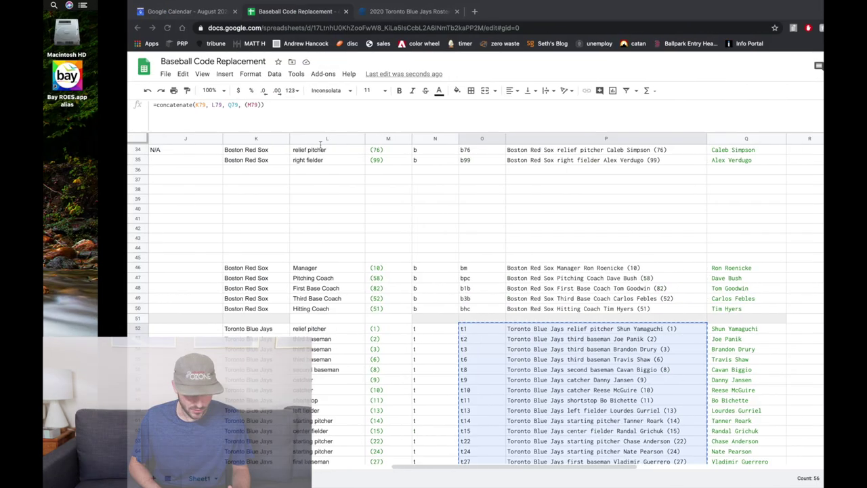
pyautogui.click(390, 12)
pyautogui.write('to')
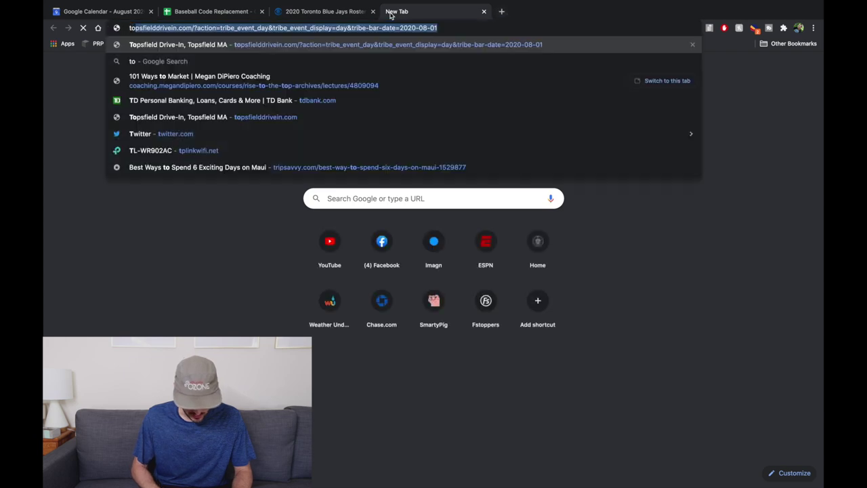
pyautogui.write('ront')
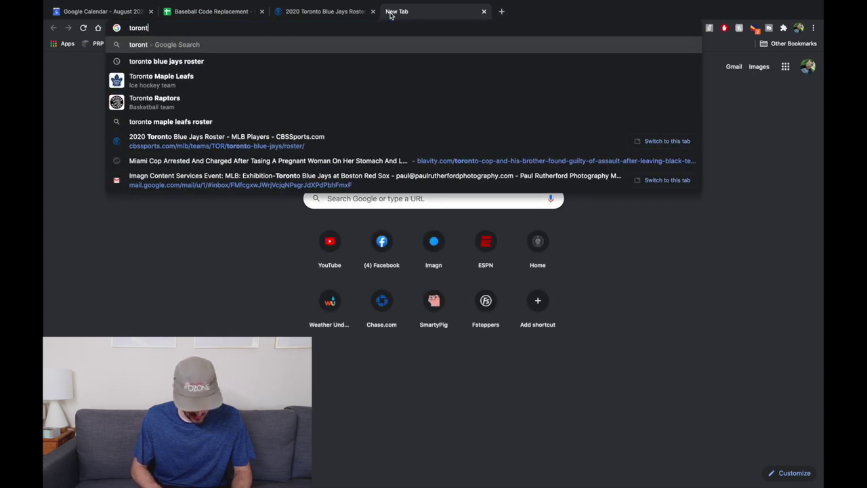
pyautogui.write('o blue jays coachi')
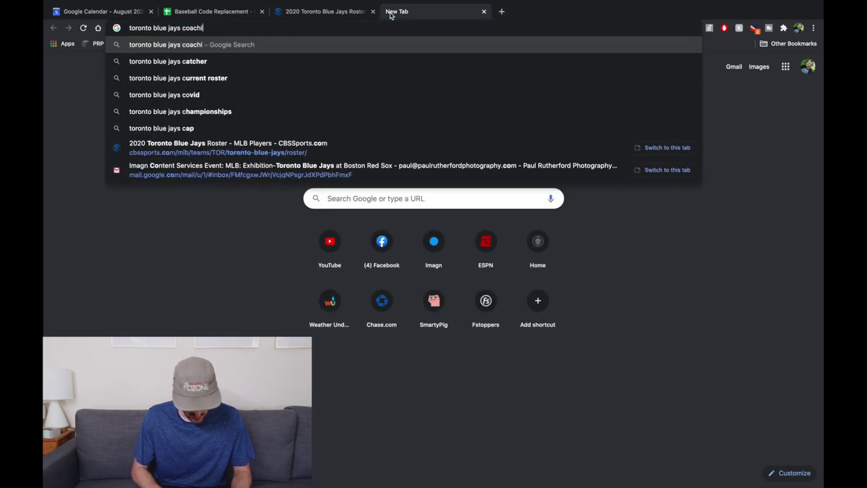
pyautogui.write('ng staff')
pyautogui.press('Return')
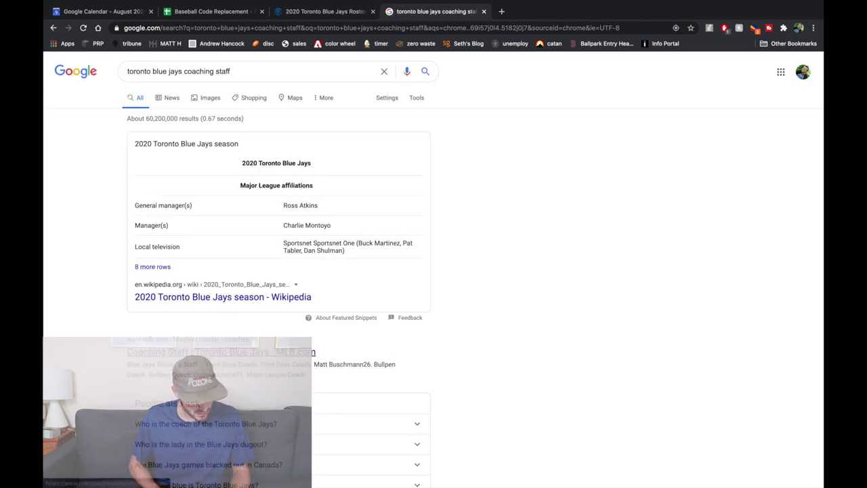
pyautogui.click(221, 352)
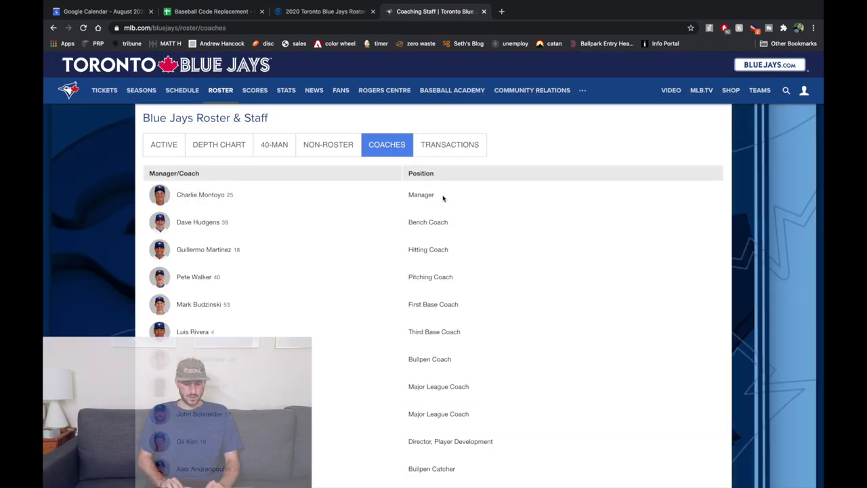
# Paste the manager's name and number into row 81 with position M
pyautogui.moveTo(233, 195); pyautogui.dragTo(177, 197)
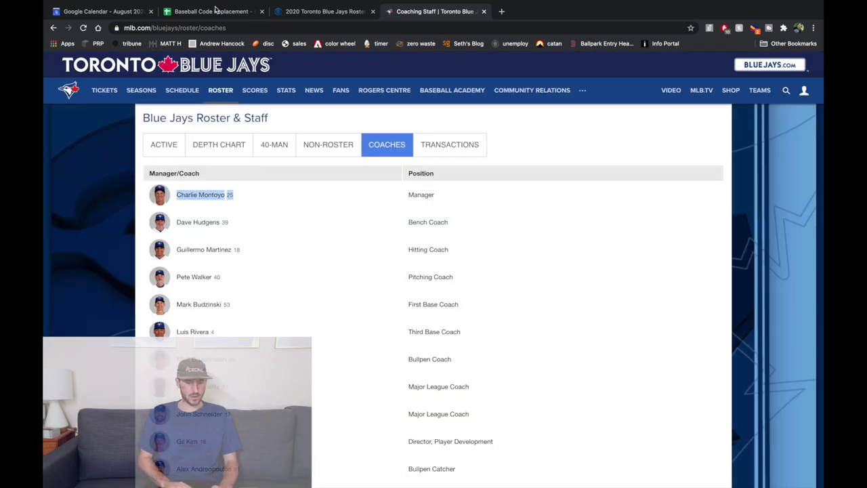
pyautogui.hotkey('ctrl', 'c')
pyautogui.click(211, 11)
pyautogui.hotkey('ctrl', 'v')
pyautogui.click(289, 332)
pyautogui.write('M')
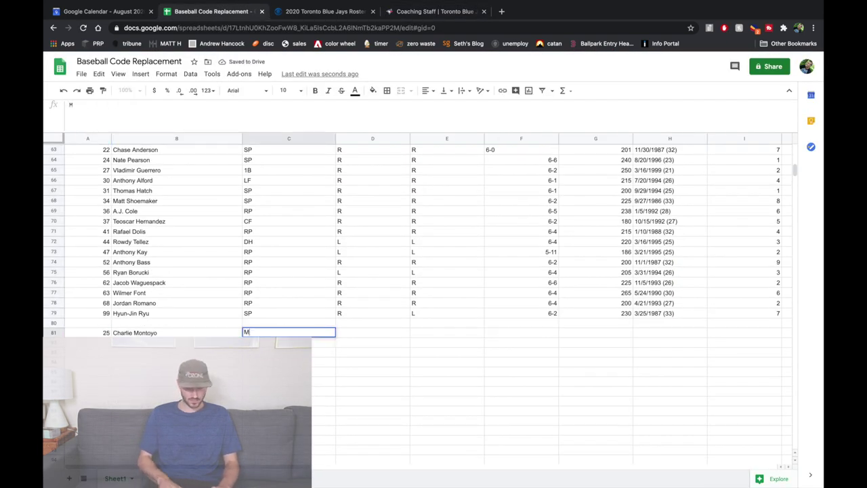
pyautogui.scroll(15, 434, 271)
pyautogui.scroll(-3, 433, 270)
# Copy the pitching coach's and third base coach's names and numbers into the next staff rows
pyautogui.click(435, 11)
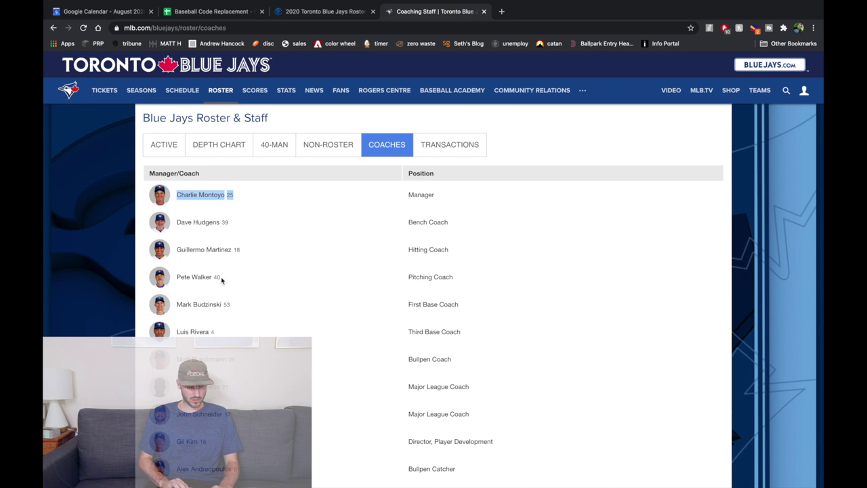
pyautogui.moveTo(213, 278); pyautogui.dragTo(175, 278)
pyautogui.hotkey('ctrl', 'c')
pyautogui.hotkey('ctrl', 'shift', 'Tab')
pyautogui.hotkey('ctrl', 'shift', 'Tab')
pyautogui.hotkey('ctrl', 'v')
pyautogui.hotkey('ctrl', 'Tab')
pyautogui.hotkey('ctrl', 'Tab')
pyautogui.hotkey('ctrl', 'shift', 'Tab')
pyautogui.hotkey('ctrl', 'shift', 'Tab')
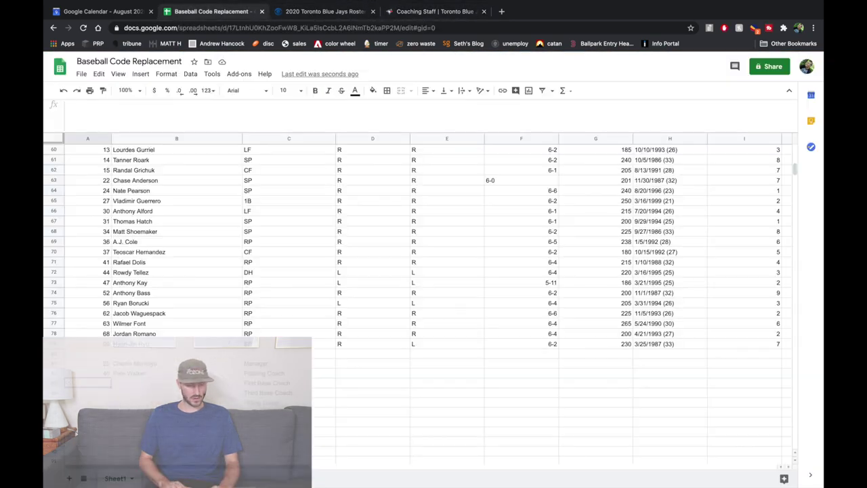
pyautogui.hotkey('ctrl', 'Tab')
pyautogui.hotkey('ctrl', 'Tab')
pyautogui.moveTo(210, 260); pyautogui.dragTo(175, 260)
pyautogui.hotkey('ctrl', 'c')
pyautogui.hotkey('ctrl', 'shift', 'Tab')
pyautogui.hotkey('ctrl', 'shift', 'Tab')
pyautogui.hotkey('ctrl', 'v')
pyautogui.hotkey('ctrl', 'Tab')
pyautogui.hotkey('ctrl', 'Tab')
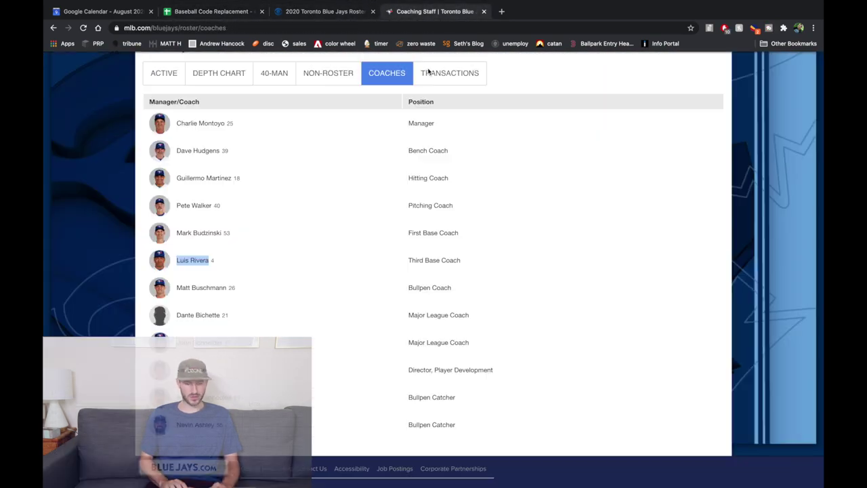
# Copy the hitting coach's name and number into the sheet
pyautogui.scroll(1, 428, 72)
pyautogui.moveTo(231, 190); pyautogui.dragTo(175, 190)
pyautogui.hotkey('ctrl', 'c')
pyautogui.hotkey('ctrl', 'shift', 'Tab')
pyautogui.hotkey('ctrl', 'shift', 'Tab')
pyautogui.hotkey('ctrl', 'v')
pyautogui.hotkey('ctrl', 'Tab')
pyautogui.hotkey('ctrl', 'Tab')
pyautogui.hotkey('ctrl', 'shift', 'Tab')
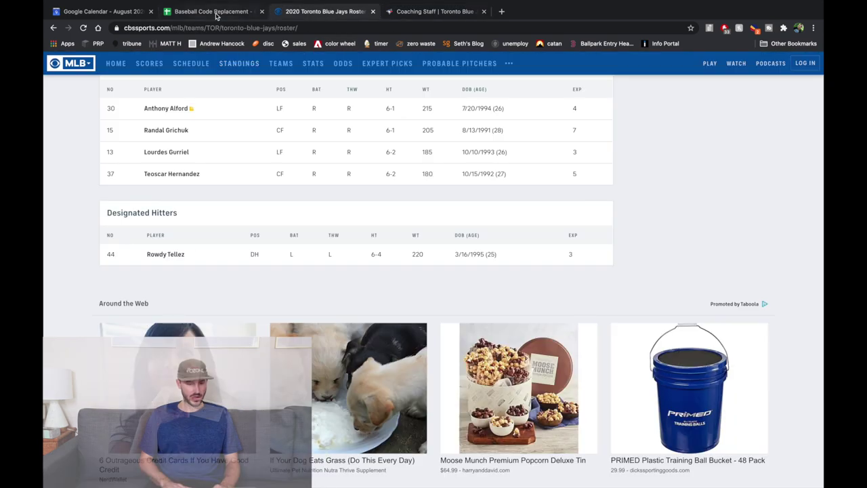
pyautogui.click(217, 13)
pyautogui.hscroll(10, 433, 271)
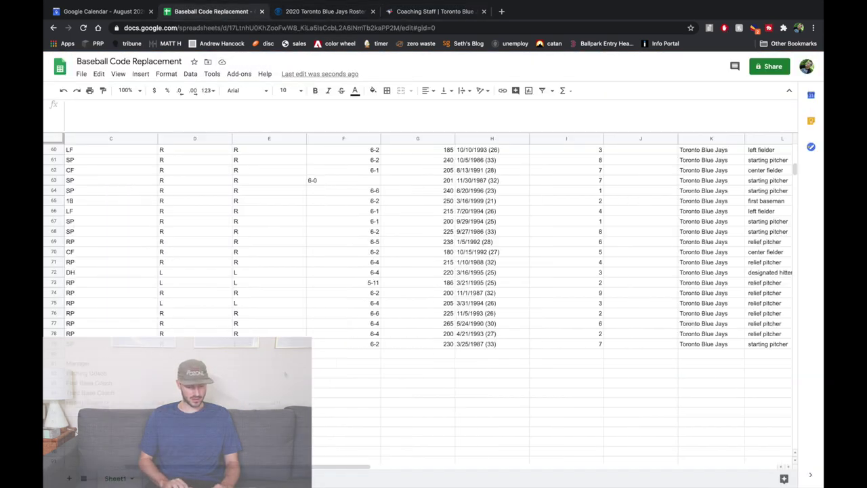
# Fill the P79 caption and Q79 name formulas down to row 85
pyautogui.click(271, 354)
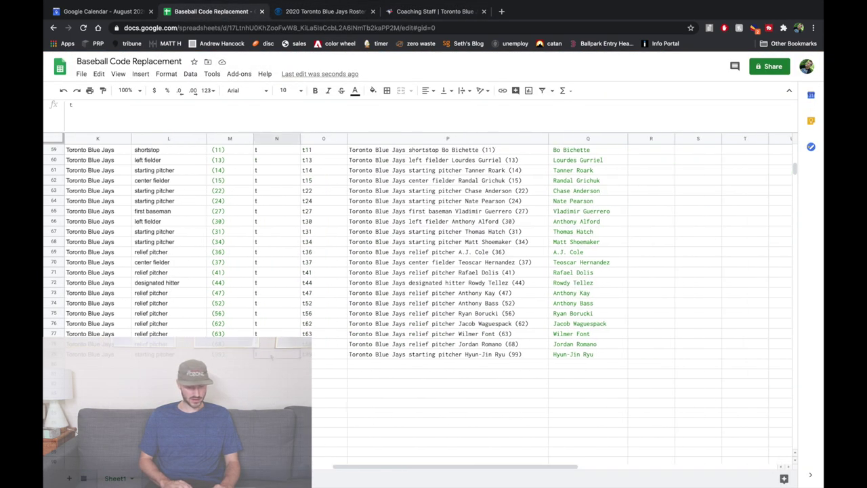
pyautogui.press('Left')
pyautogui.press('Left')
pyautogui.press('Left')
pyautogui.press('Right')
pyautogui.press('Right')
pyautogui.press('Left')
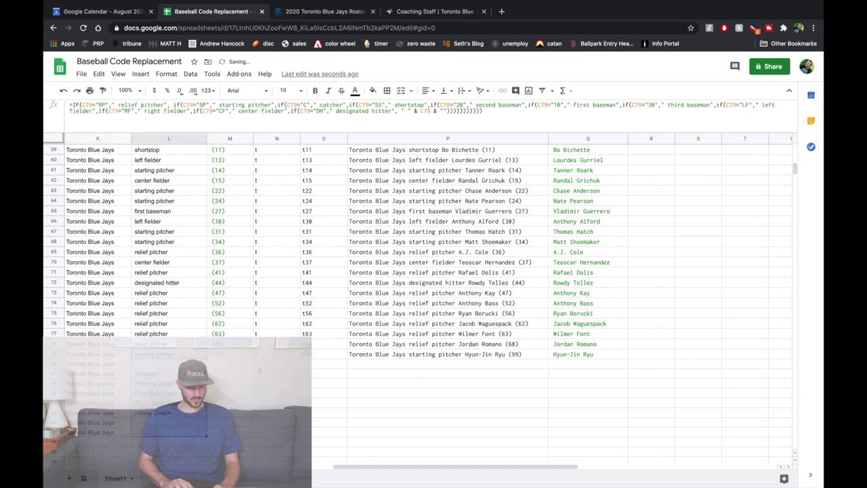
pyautogui.press('Right')
pyautogui.press('Right')
pyautogui.press('Right')
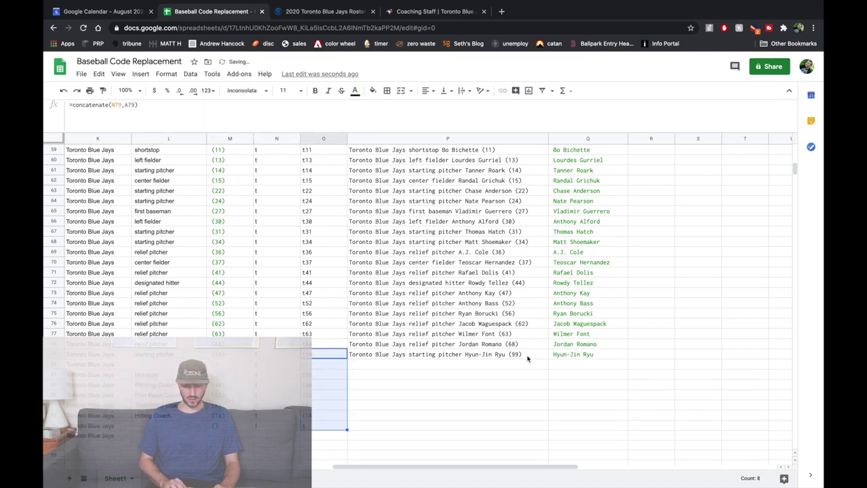
pyautogui.click(526, 358)
pyautogui.moveTo(548, 359); pyautogui.dragTo(548, 424)
pyautogui.click(588, 354)
pyautogui.moveTo(627, 358); pyautogui.dragTo(628, 424)
# Enter staff codes tm, tpc, t1b, t3b and thc in column O
pyautogui.click(324, 374)
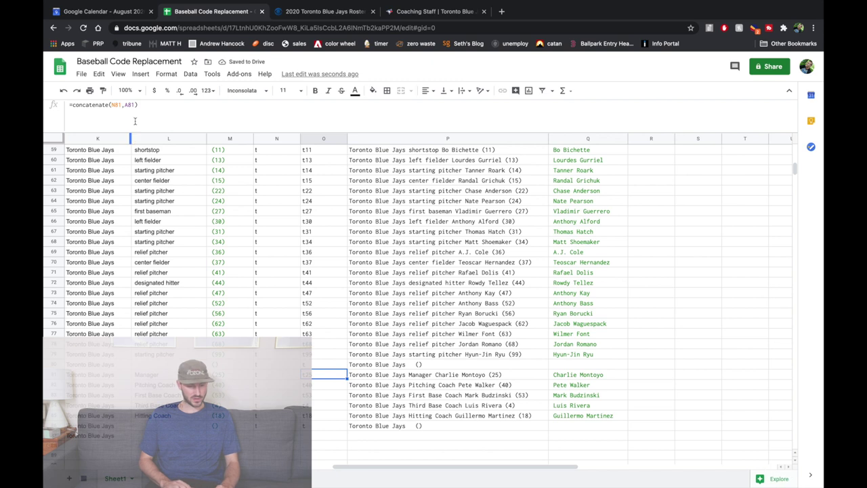
pyautogui.click(324, 385)
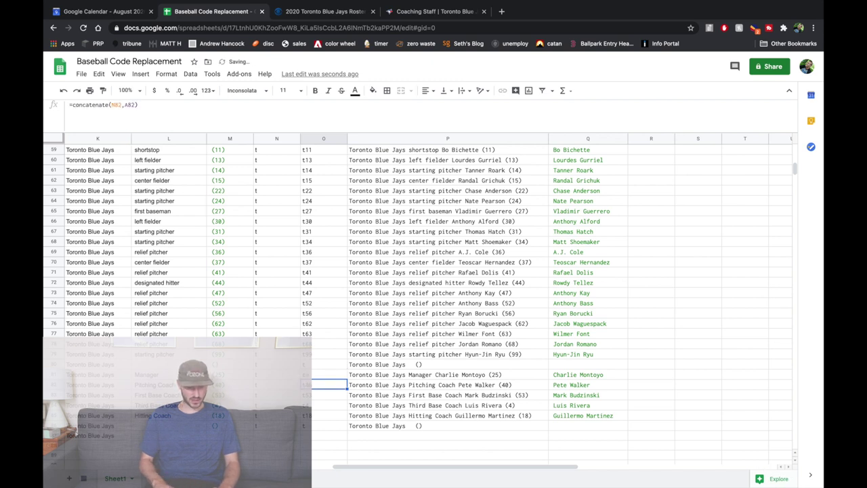
pyautogui.click(313, 365)
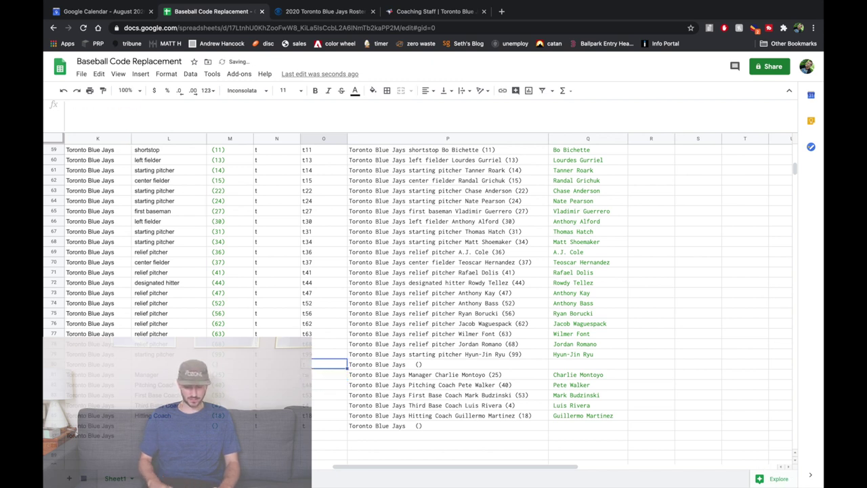
pyautogui.click(323, 384)
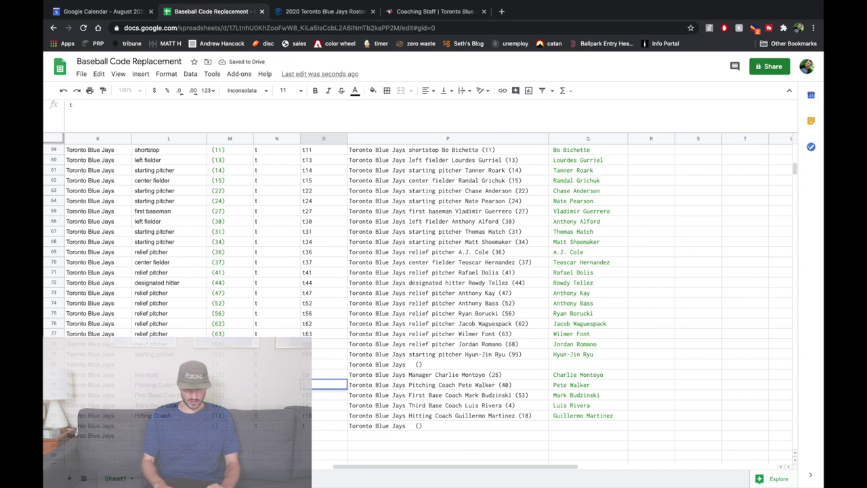
pyautogui.press('Return')
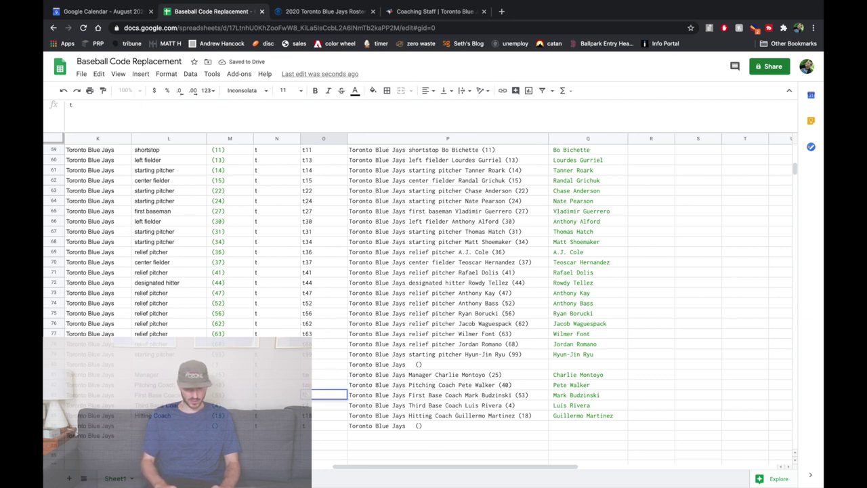
pyautogui.press('Return')
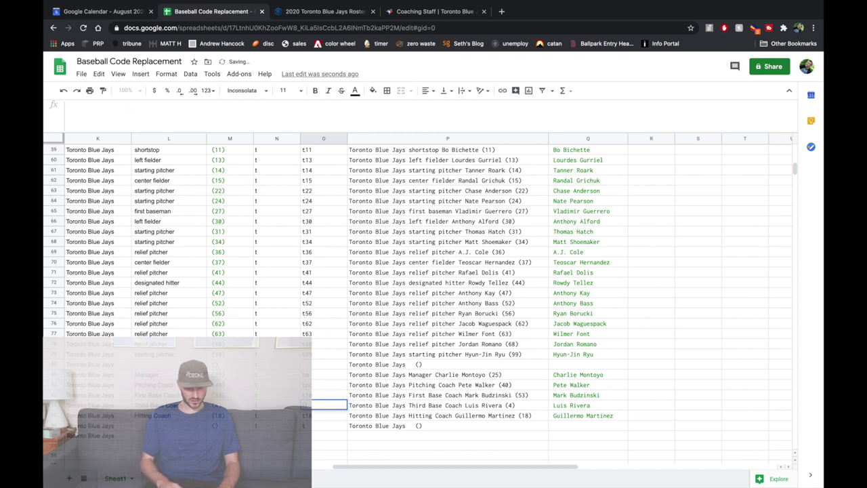
pyautogui.write('t3b')
pyautogui.press('Return')
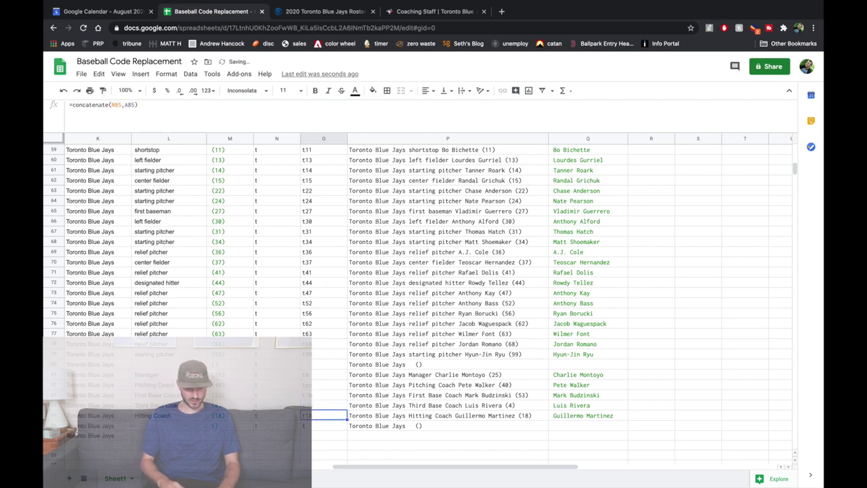
pyautogui.write('thc')
pyautogui.press('Return')
# Clear the empty leftover caption entry and select the five staff caption lines P81:P85
pyautogui.click(535, 428)
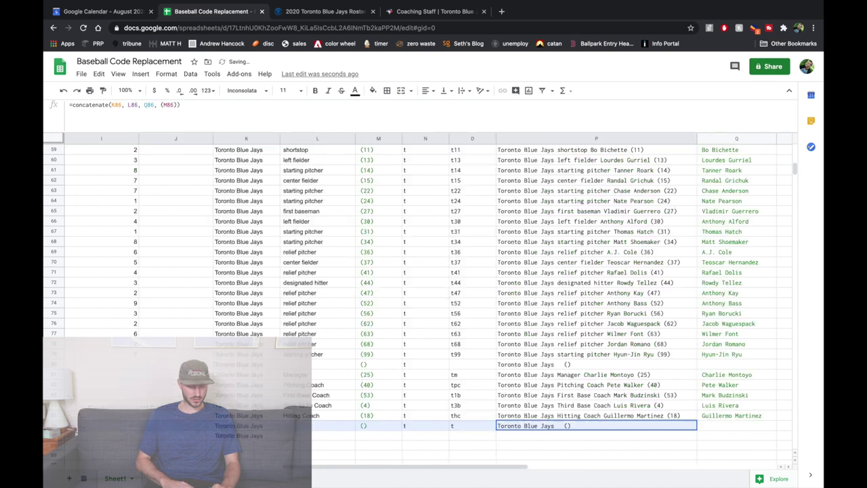
pyautogui.hotkey('ctrl', 'z')
pyautogui.hotkey('ctrl', 'z')
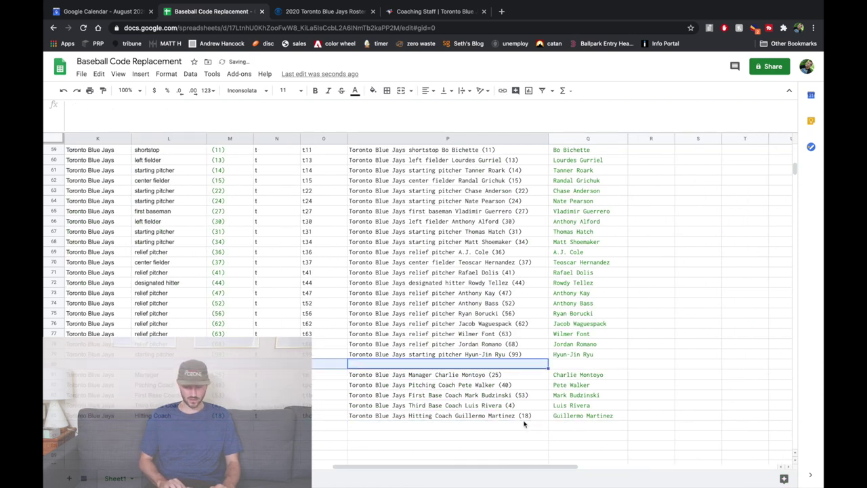
pyautogui.moveTo(523, 415); pyautogui.dragTo(523, 374)
# Replace the four New York Mets coach lines in the code file with the Blue Jays staff lines
pyautogui.press('super+c')
pyautogui.press('super+Tab')
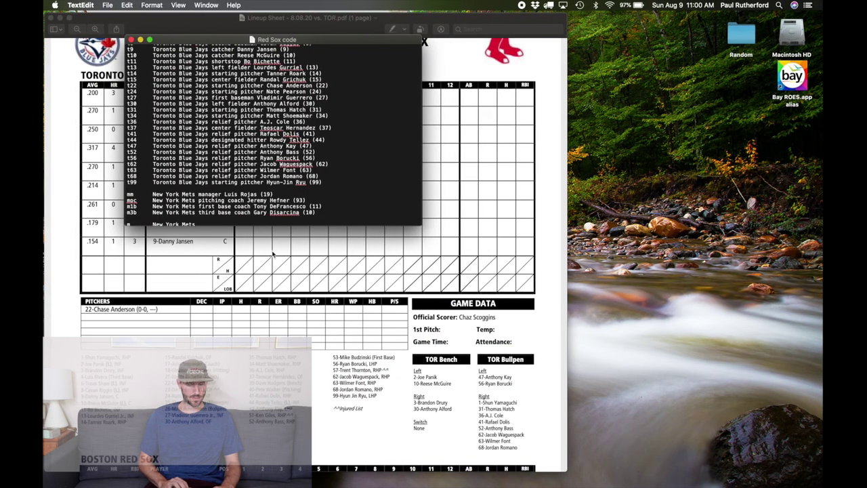
pyautogui.scroll(-3, 331, 189)
pyautogui.moveTo(322, 182); pyautogui.dragTo(128, 163)
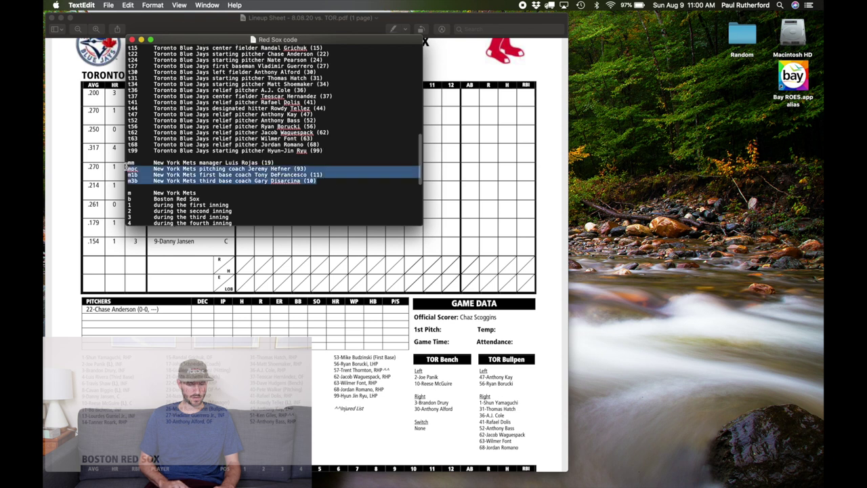
pyautogui.press('super+v')
# Change the team line to Toronto Blue Jays with code t and save the file
pyautogui.scroll(-3, 232, 173)
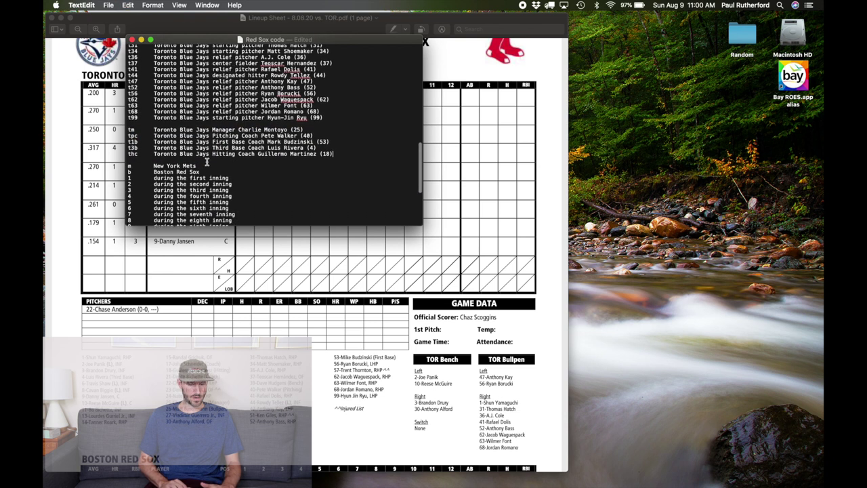
pyautogui.moveTo(209, 156); pyautogui.dragTo(155, 167)
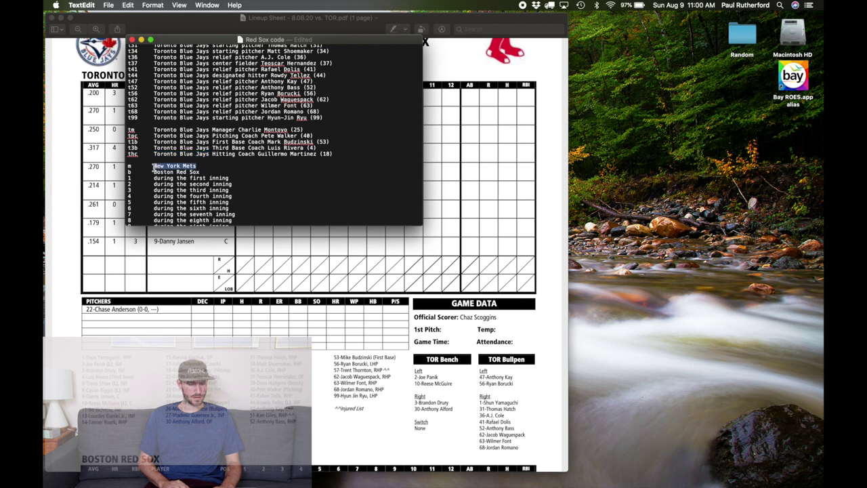
pyautogui.press('super+v')
pyautogui.doubleClick(129, 166)
pyautogui.write('t')
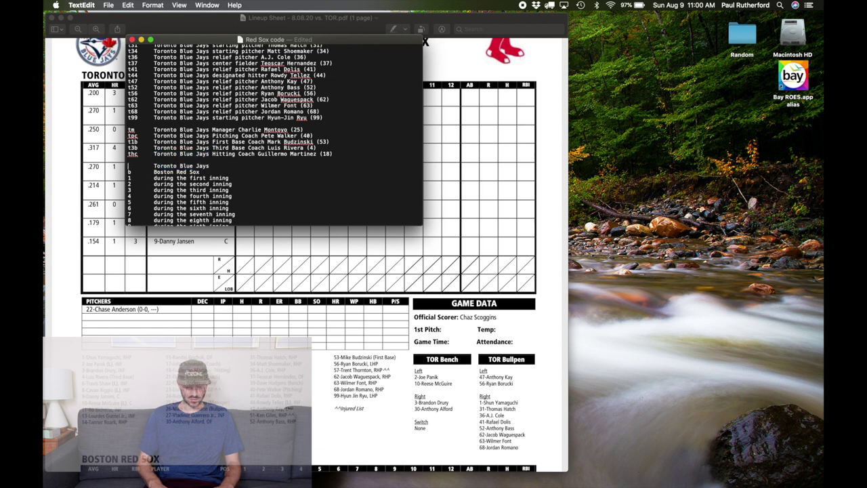
pyautogui.press('super+s')
# Change the Mets starting-pitcher code nsp to tsp
pyautogui.scroll(-4, 240, 182)
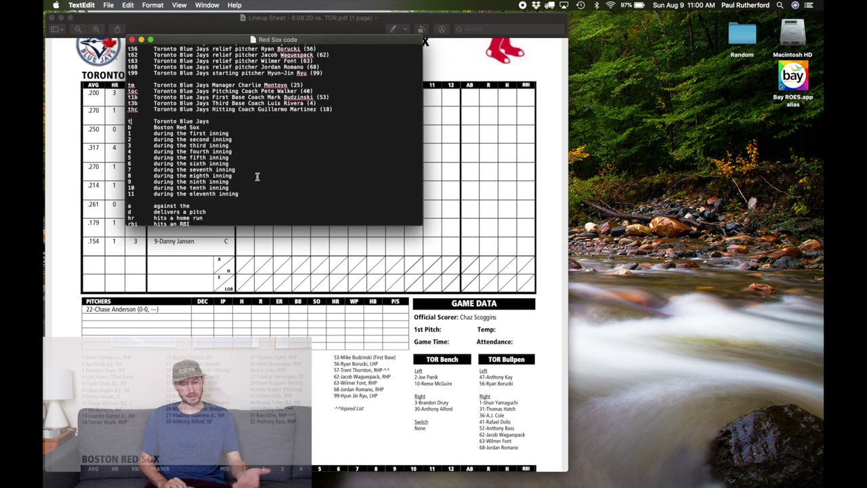
pyautogui.scroll(-1, 255, 176)
pyautogui.scroll(-1, 255, 176)
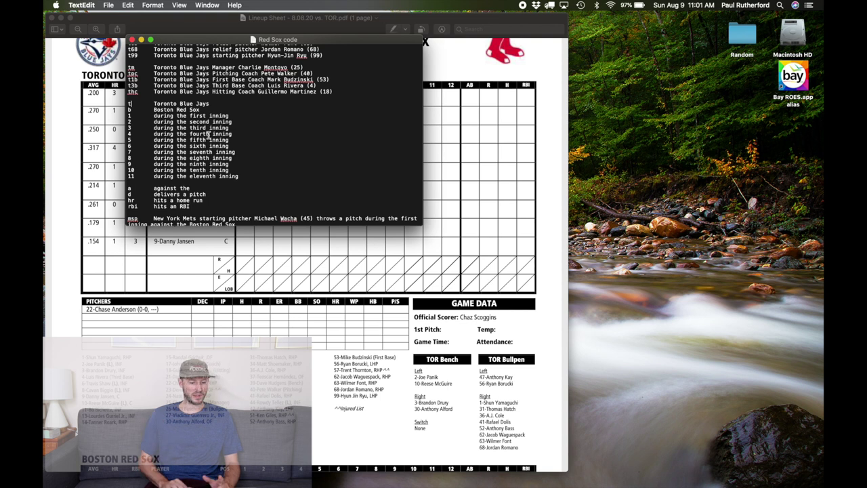
pyautogui.scroll(-2, 251, 169)
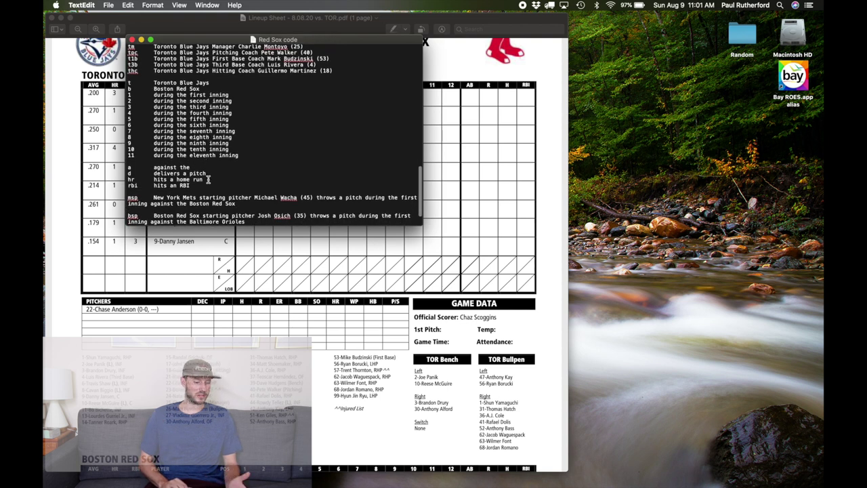
pyautogui.scroll(-3, 199, 183)
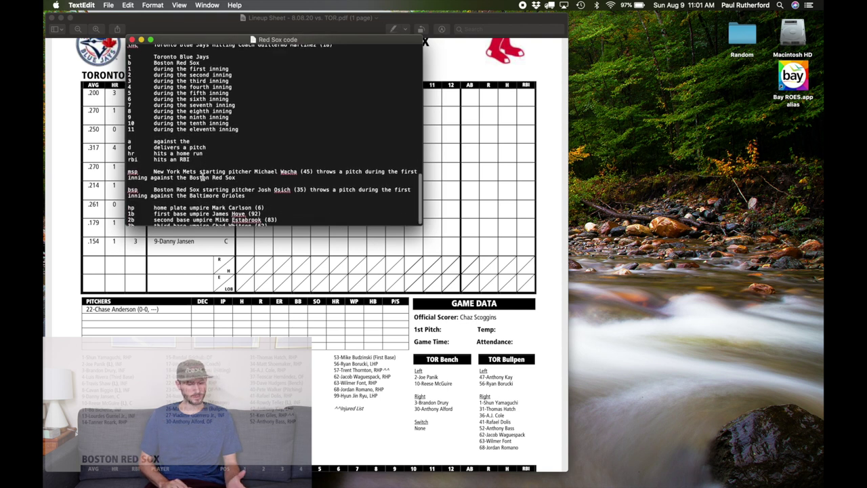
pyautogui.doubleClick(131, 168)
pyautogui.write('tsp')
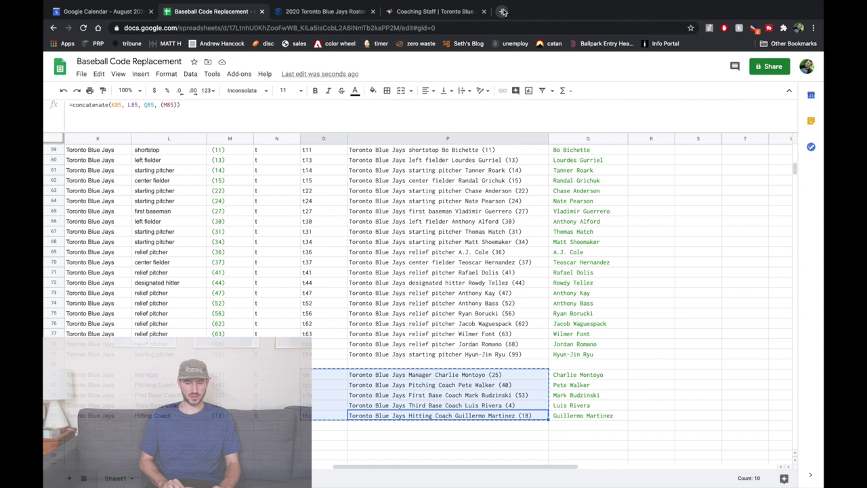
# Search 'probable starting pitcher red sox' and open MLB.com's Red Sox probable pitchers page for August 9
pyautogui.click(504, 11)
pyautogui.write('probable starting pitcher red sox')
pyautogui.press('Return')
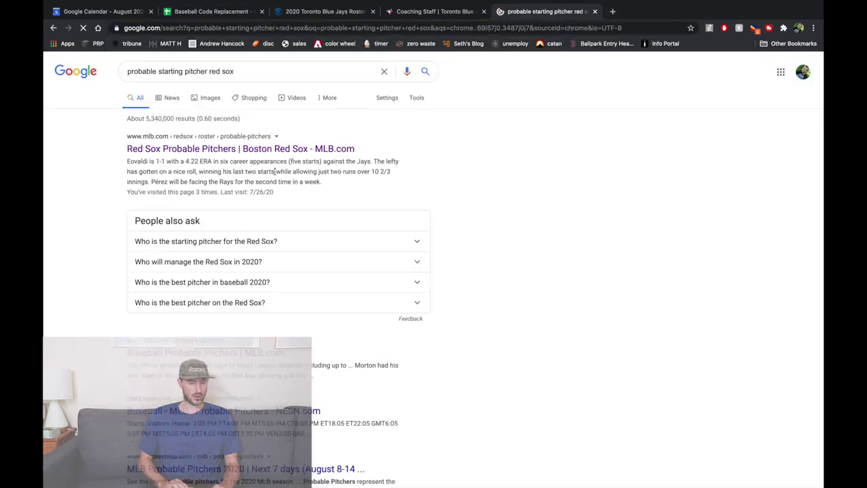
pyautogui.click(240, 148)
pyautogui.scroll(-1, 306, 258)
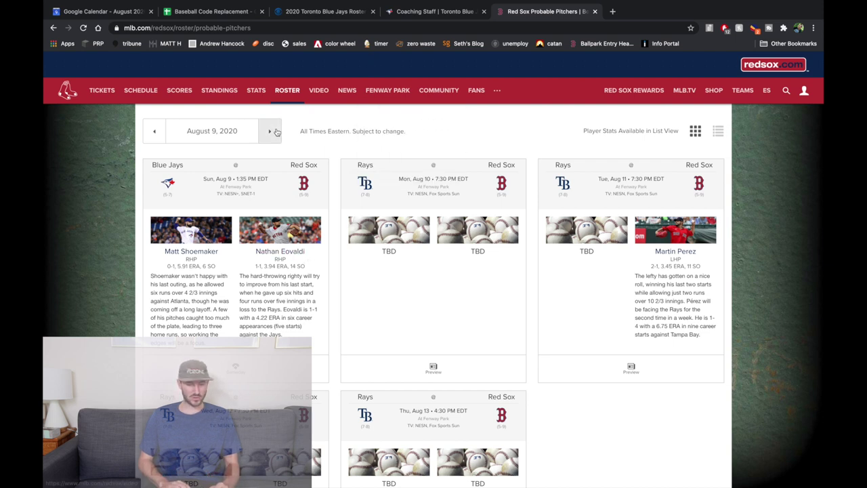
pyautogui.hotkey('ctrl', 'Left')
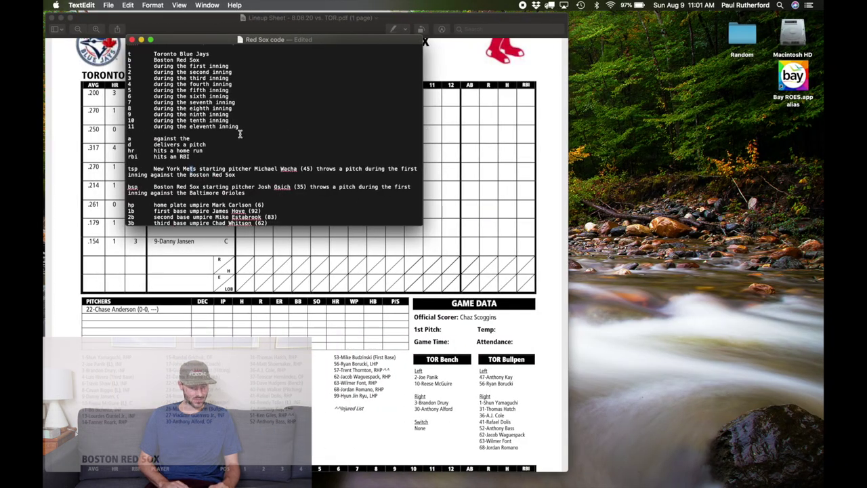
# Replace the Red Sox starter text on the bsp line with Nathan Eovaldi (17)
pyautogui.press('super+f')
pyautogui.write('nathan')
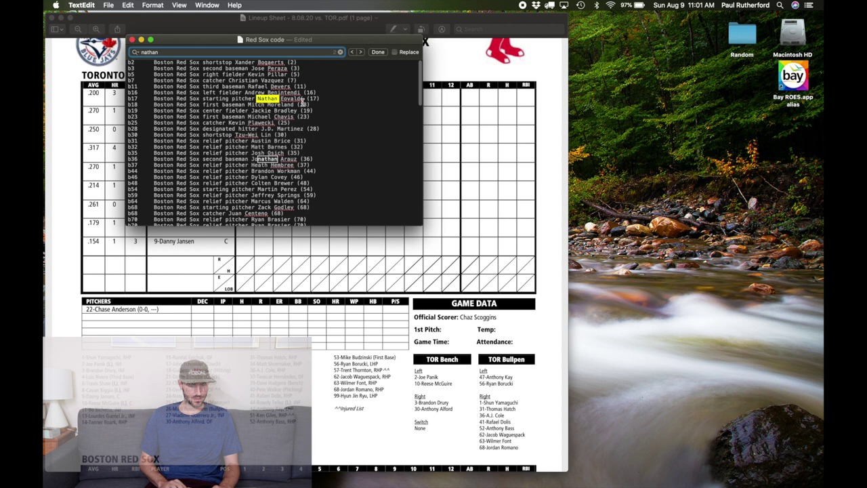
pyautogui.click(322, 99)
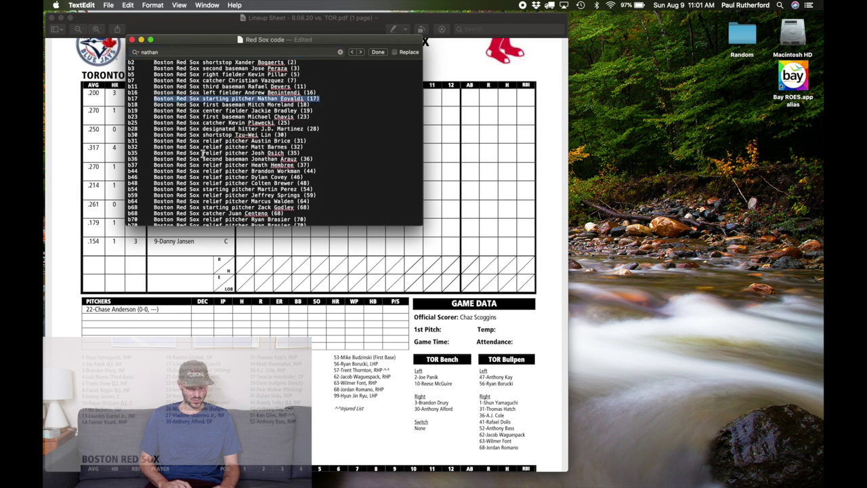
pyautogui.scroll(-10, 225, 180)
pyautogui.scroll(-10, 225, 179)
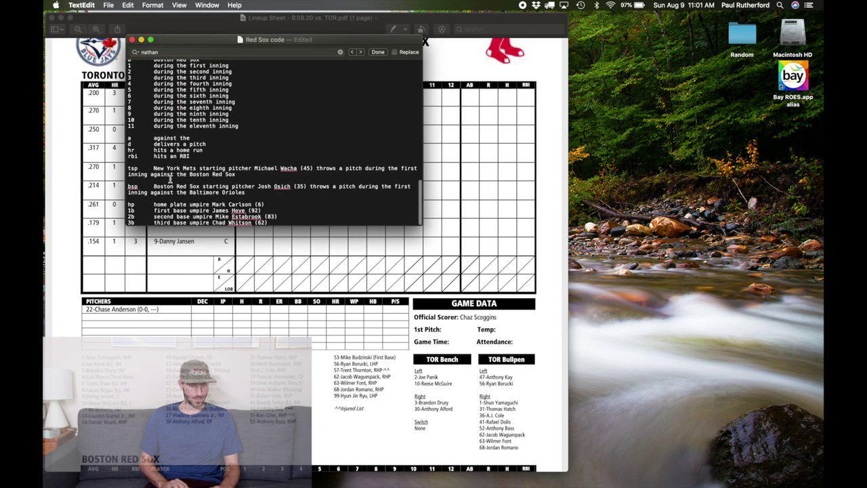
pyautogui.moveTo(152, 185); pyautogui.dragTo(305, 188)
pyautogui.press('super+v')
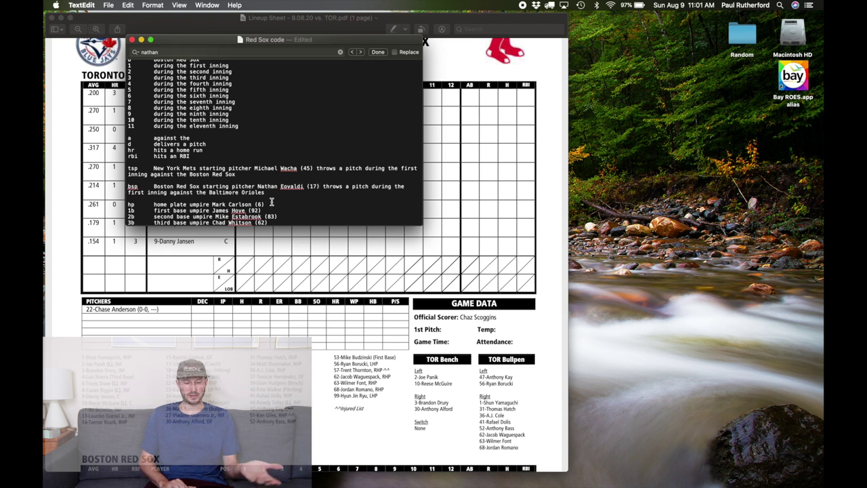
# Replace Baltimore Orioles on the bsp line with Toronto Blue Jays
pyautogui.scroll(5, 211, 122)
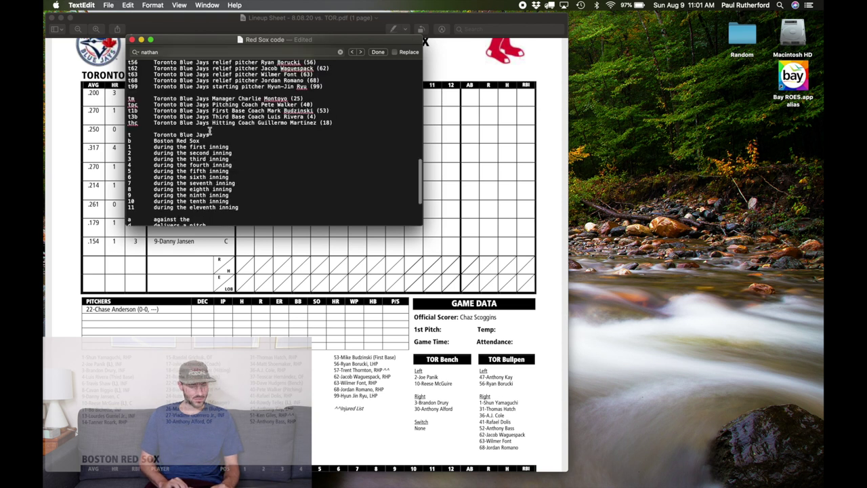
pyautogui.moveTo(210, 134); pyautogui.dragTo(153, 135)
pyautogui.scroll(-5, 240, 179)
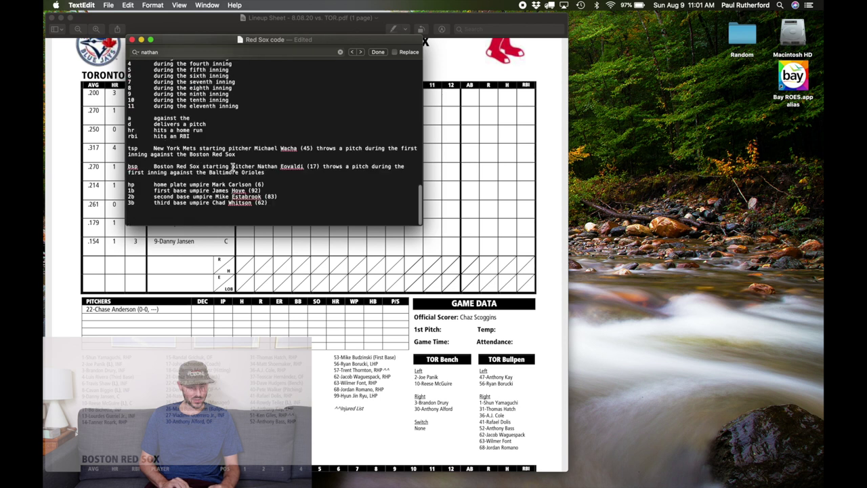
pyautogui.moveTo(264, 193); pyautogui.dragTo(208, 193)
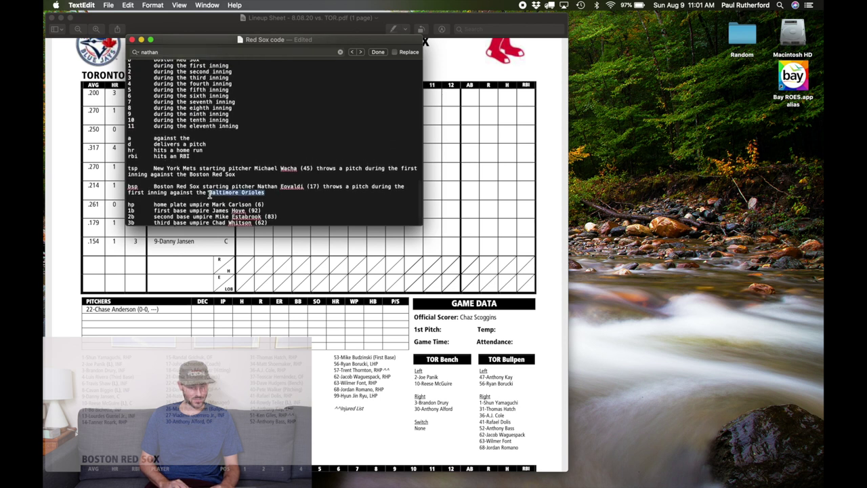
pyautogui.press('super+v')
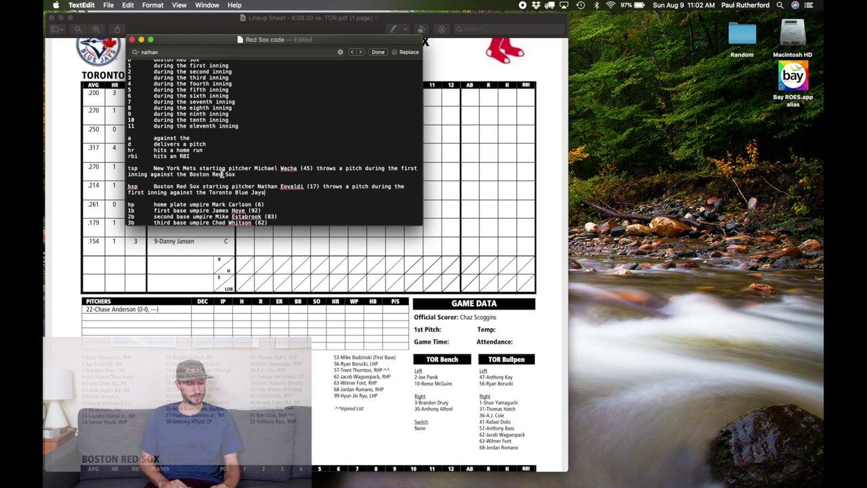
pyautogui.hotkey('ctrl', 'Right')
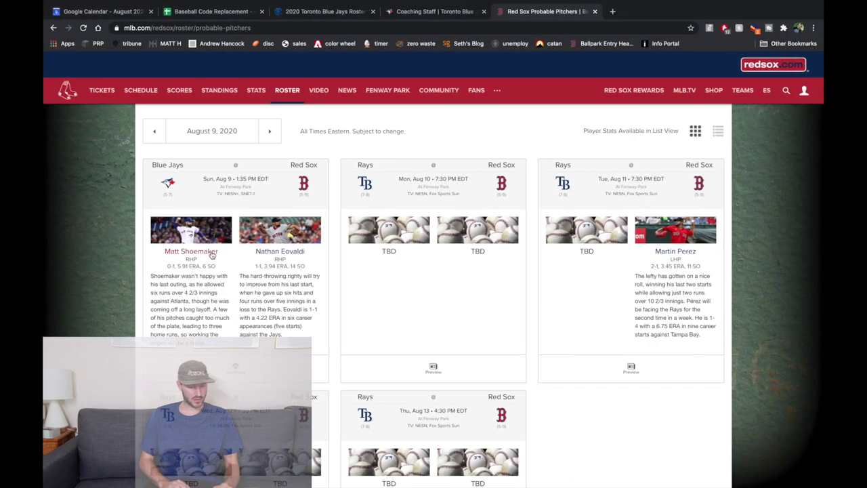
pyautogui.hotkey('ctrl', 'Left')
# Replace the Mets/Michael Wacha tsp text with Matt Shoemaker (34) and save the code file
pyautogui.press('super+f')
pyautogui.write('shoemaker')
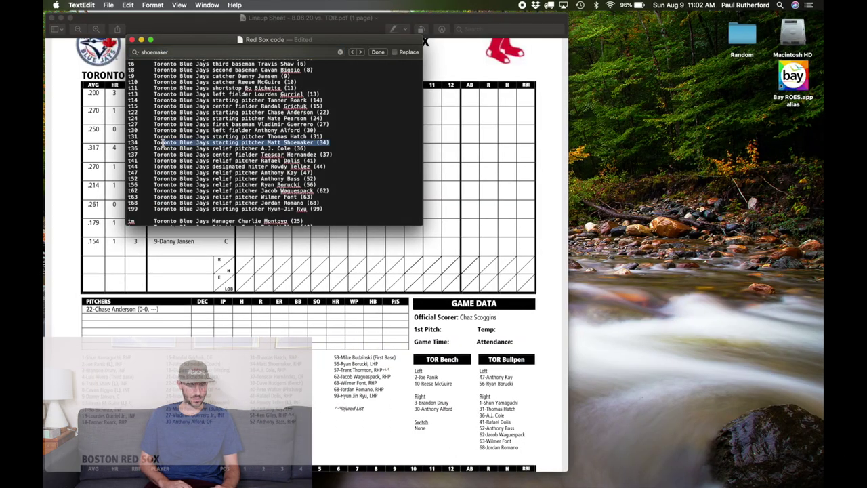
pyautogui.scroll(-10, 282, 139)
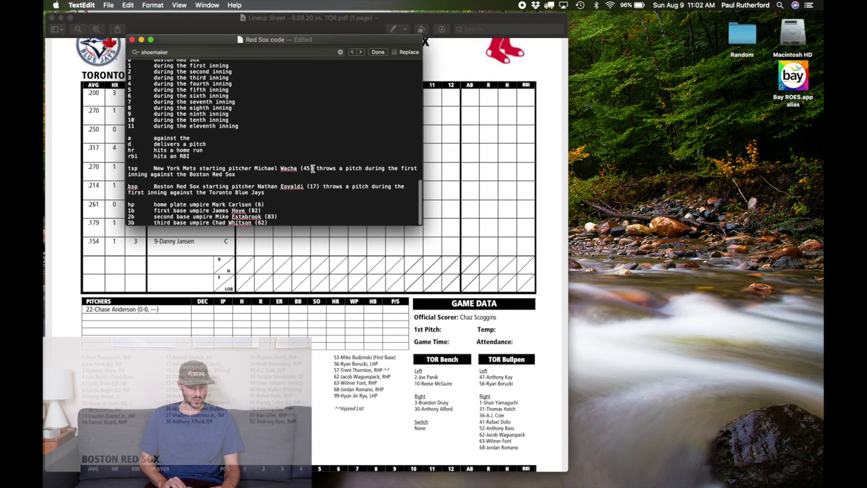
pyautogui.moveTo(313, 169); pyautogui.dragTo(153, 169)
pyautogui.press('super+v')
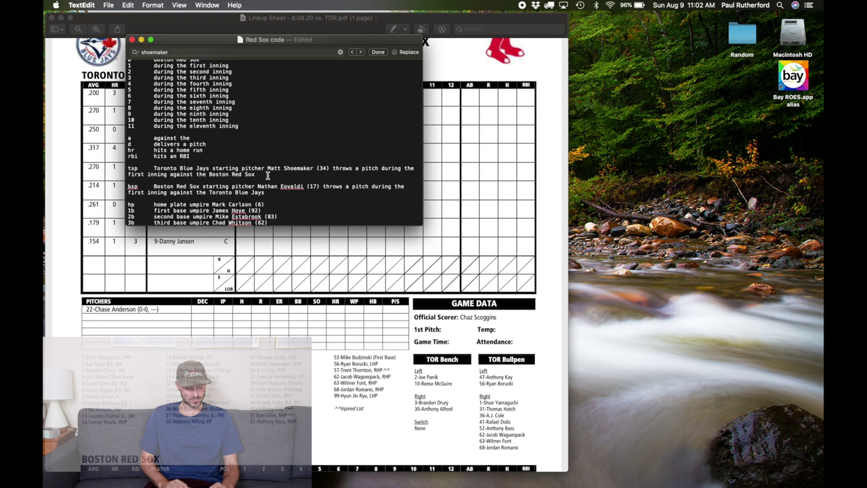
pyautogui.press('super+s')
pyautogui.scroll(-1, 271, 196)
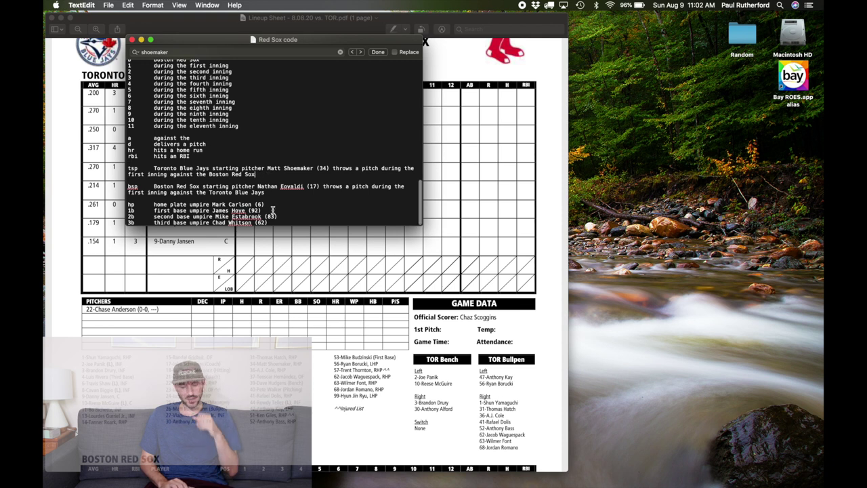
pyautogui.click(306, 296)
# Select the Boston Red Sox roster block in the lineup PDF
pyautogui.scroll(2, 319, 186)
pyautogui.scroll(-3, 319, 187)
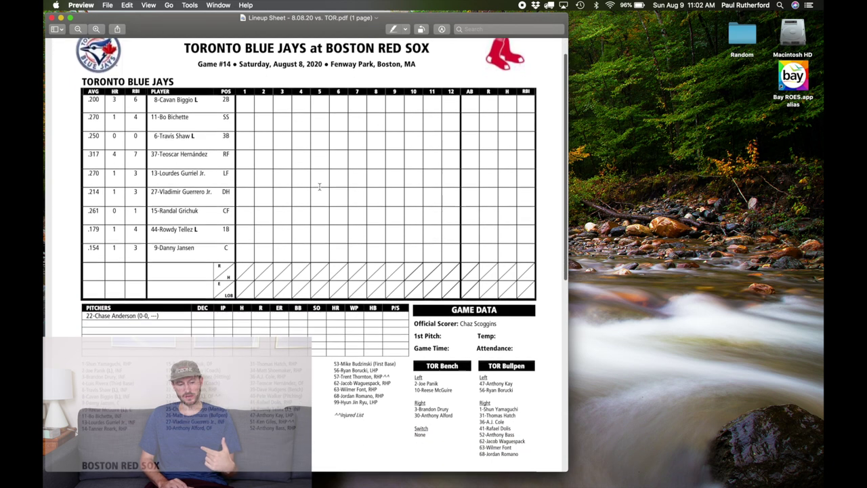
pyautogui.scroll(-2, 319, 186)
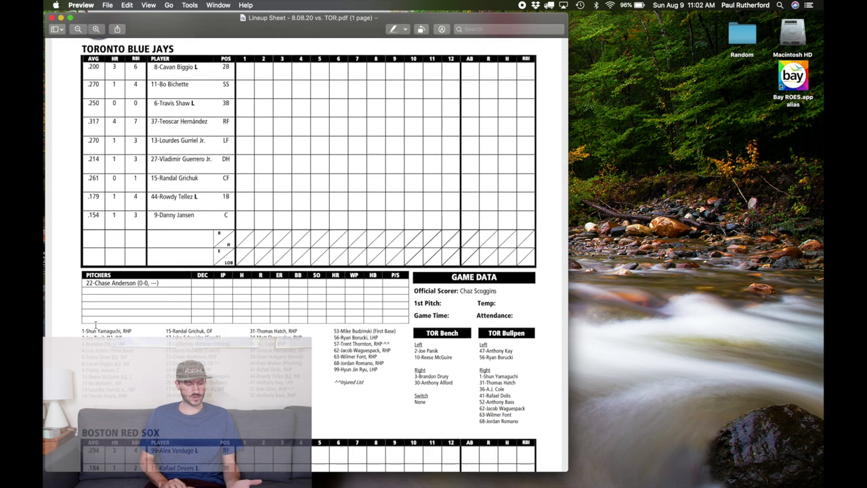
pyautogui.moveTo(78, 332); pyautogui.dragTo(355, 391)
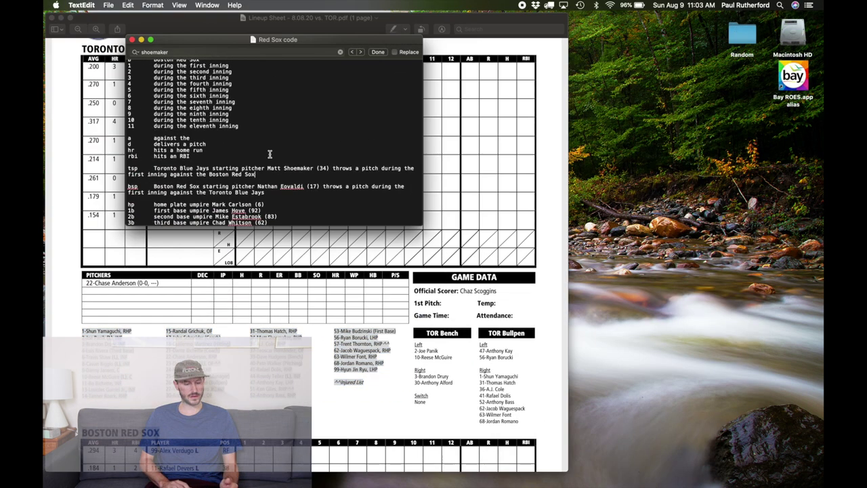
pyautogui.scroll(5, 269, 155)
pyautogui.scroll(-2, 269, 154)
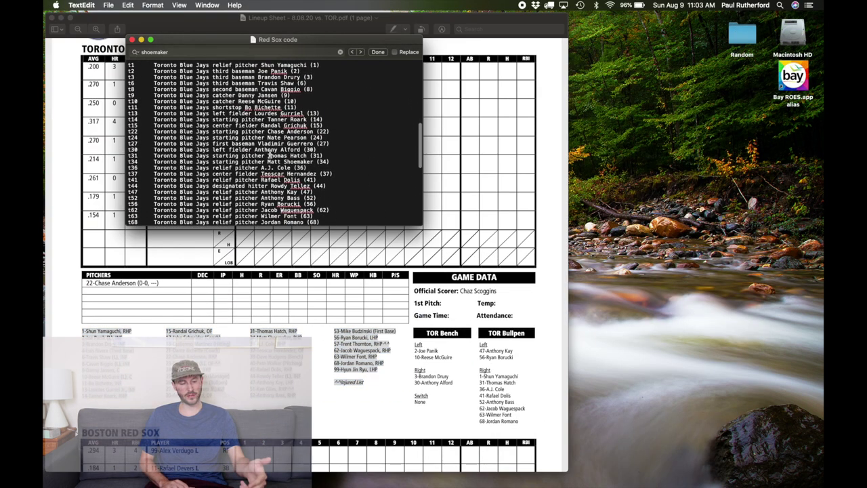
# Reposition the code window and select the umpire crew names on the lineup sheet
pyautogui.moveTo(161, 42); pyautogui.dragTo(196, 294)
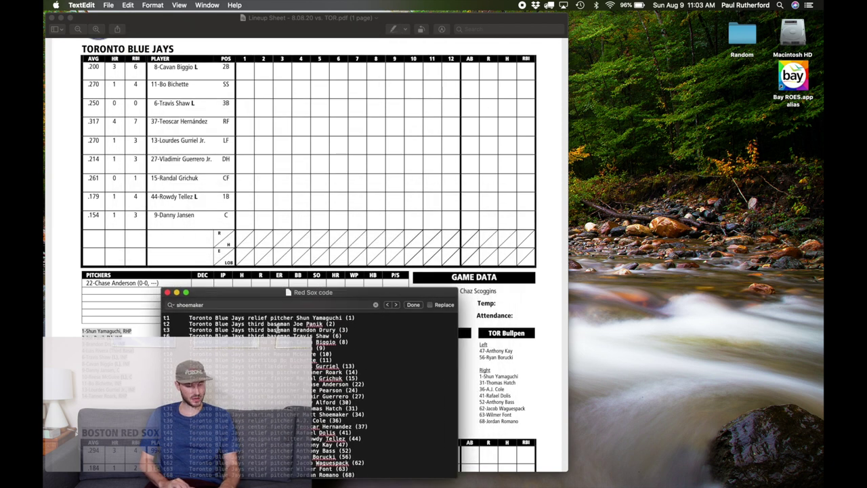
pyautogui.moveTo(239, 298); pyautogui.dragTo(243, 37)
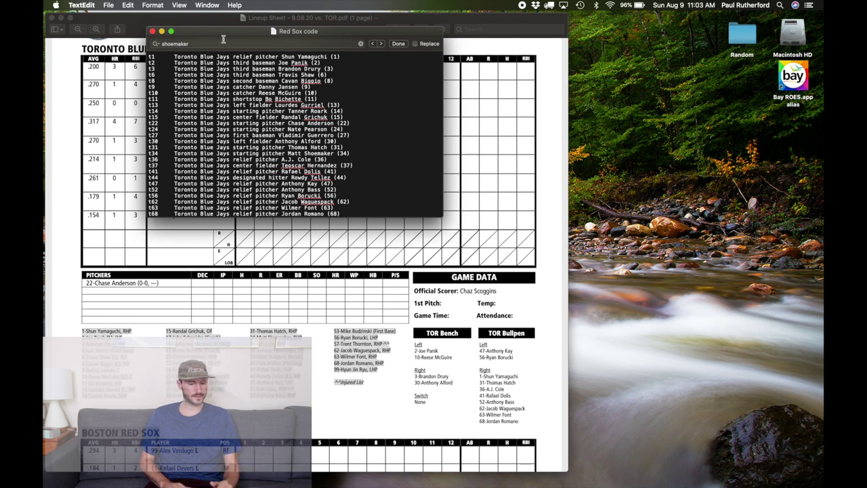
pyautogui.click(208, 20)
pyautogui.scroll(-10, 411, 290)
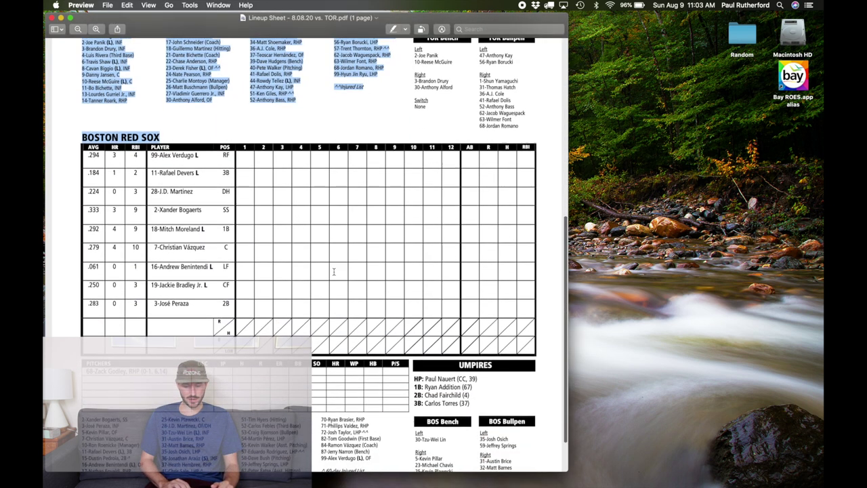
pyautogui.moveTo(471, 347); pyautogui.dragTo(422, 321)
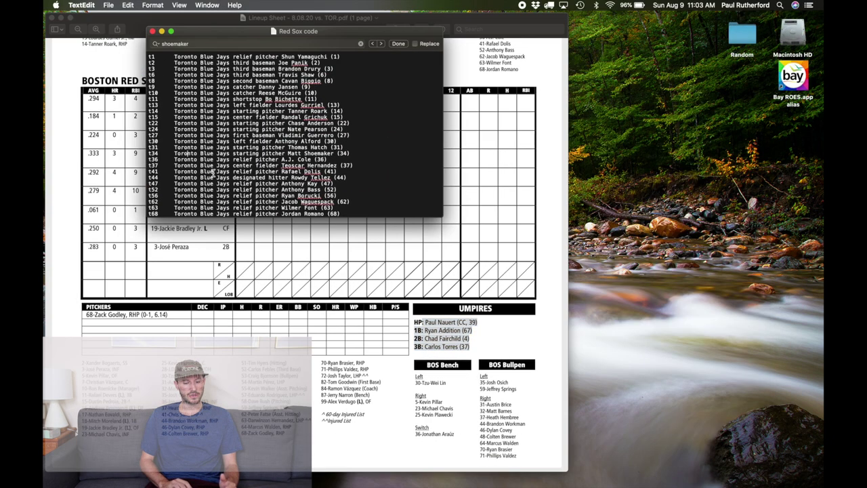
pyautogui.scroll(-10, 214, 173)
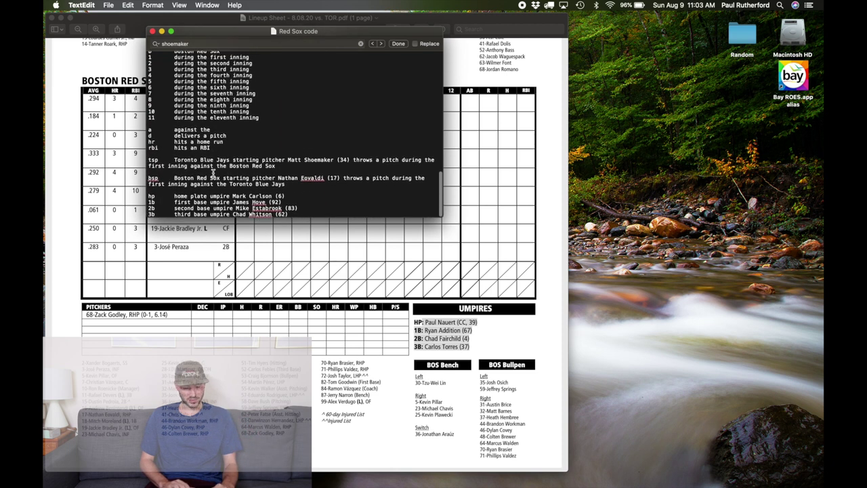
pyautogui.scroll(3, 274, 127)
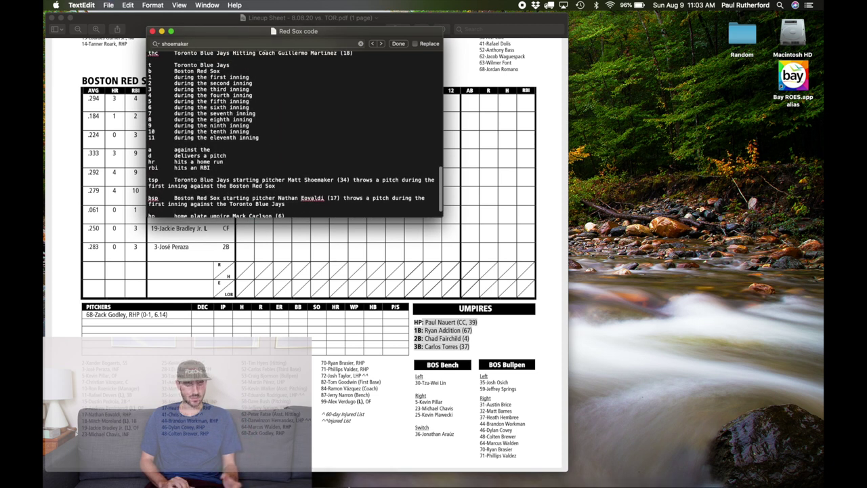
# Load the Red Sox code file as Photo Mechanic's code replacement list
pyautogui.click(377, 476)
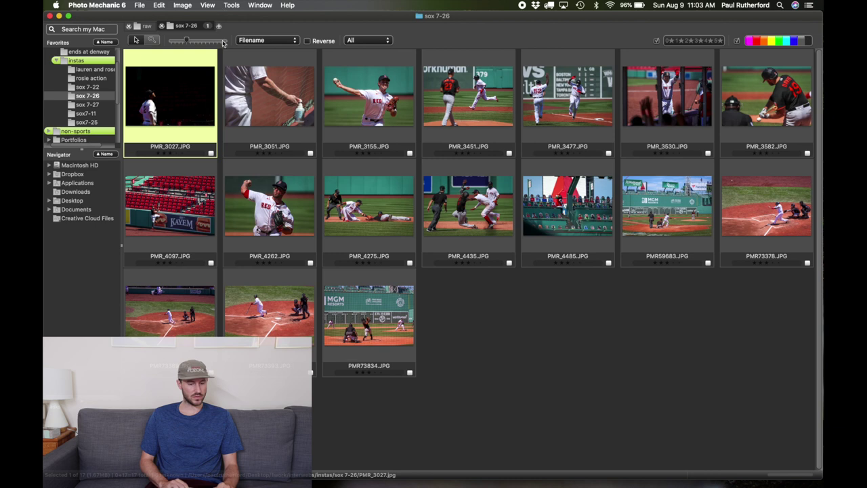
pyautogui.click(161, 4)
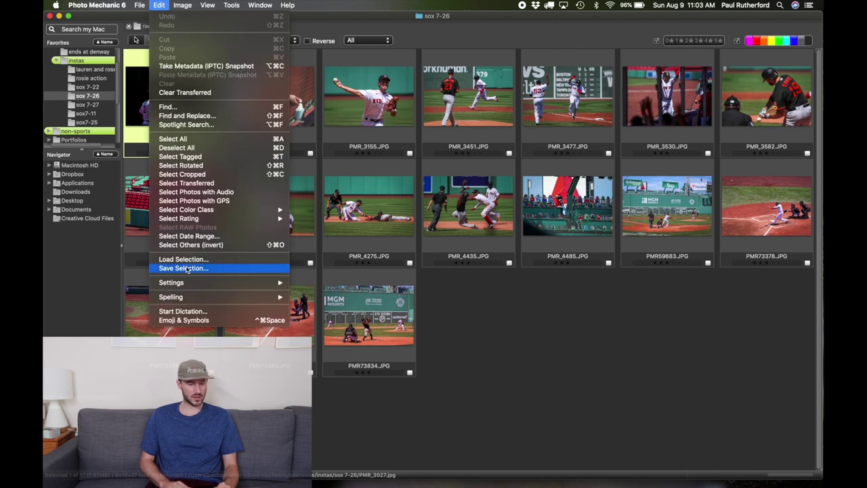
pyautogui.moveTo(197, 286)
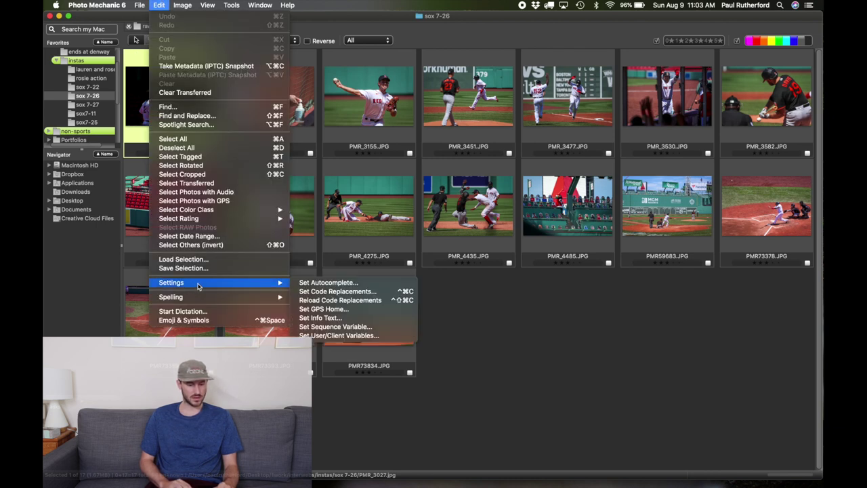
pyautogui.click(337, 291)
pyautogui.click(550, 90)
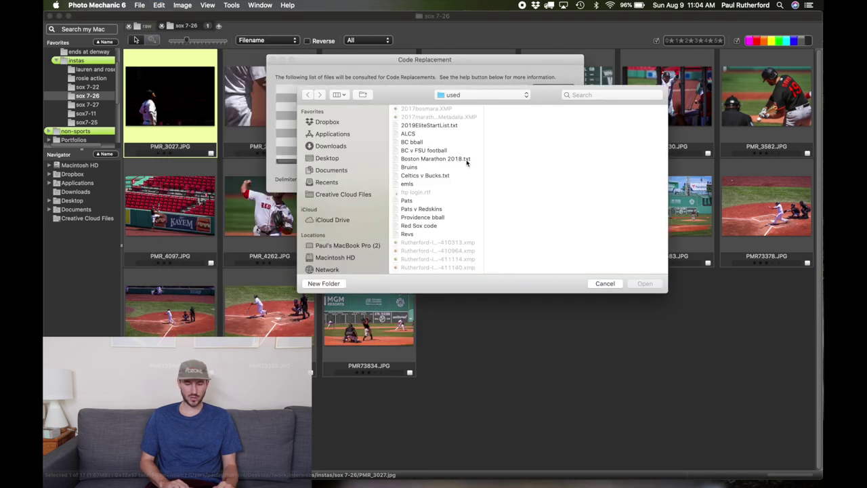
pyautogui.scroll(-2, 453, 217)
pyautogui.doubleClick(427, 210)
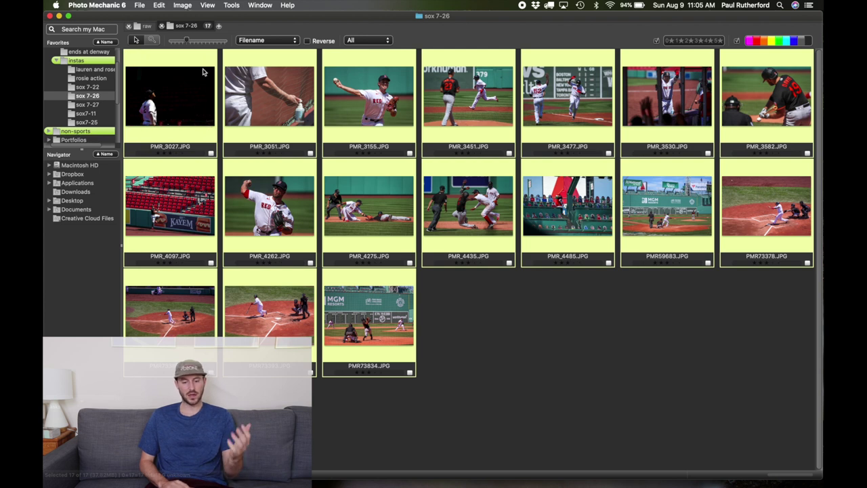
# Apply the metadata template to all 17 photos, then select PMR_3027
pyautogui.moveTo(211, 110)
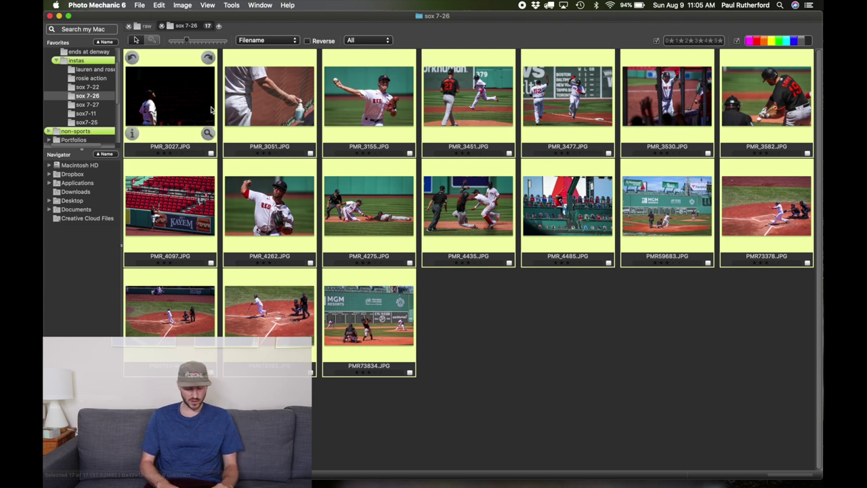
pyautogui.press('super+shift+i')
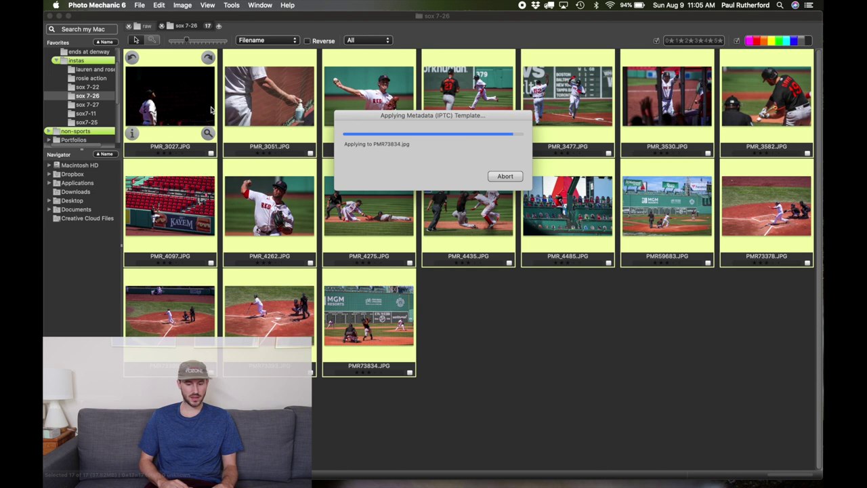
pyautogui.click(194, 106)
# Caption PMR_3027: 'Boston Red Sox shortstop Xander Bogaerts (2) looks on before game against the Toronto Blue Jays'
pyautogui.press('super+i')
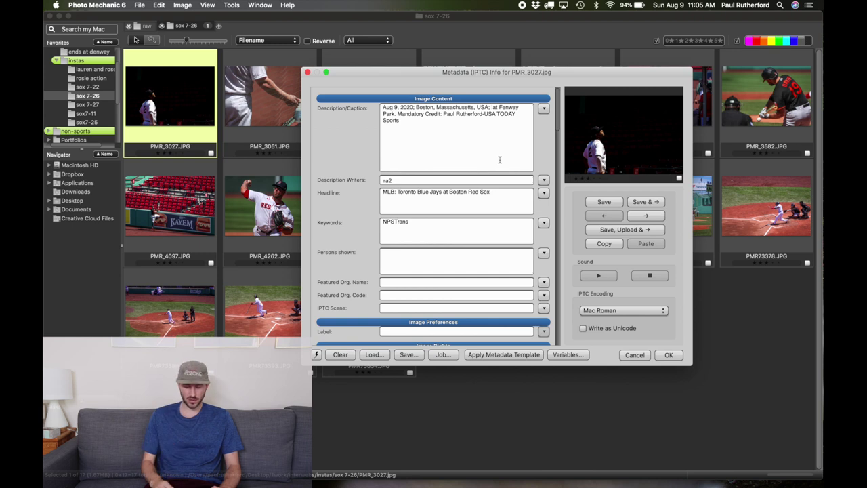
pyautogui.write('Boston Red Sox shortstop Xander Bogaerts (2) s')
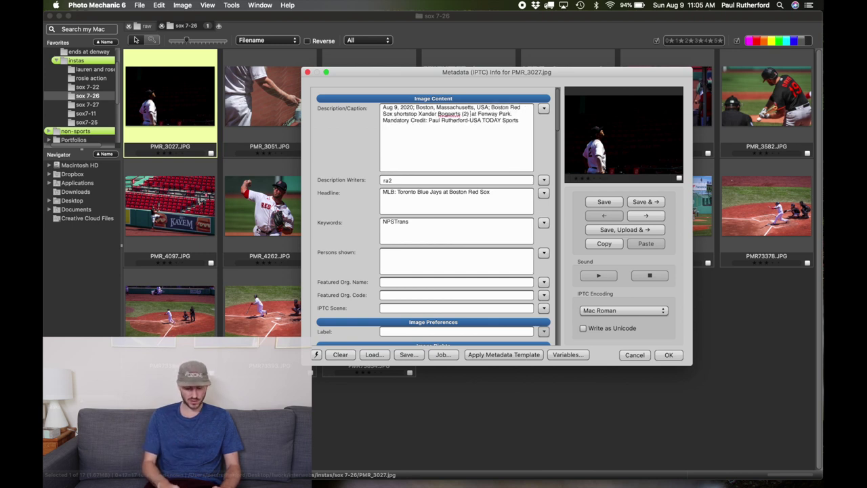
pyautogui.press('BackSpace')
pyautogui.write('looks on be')
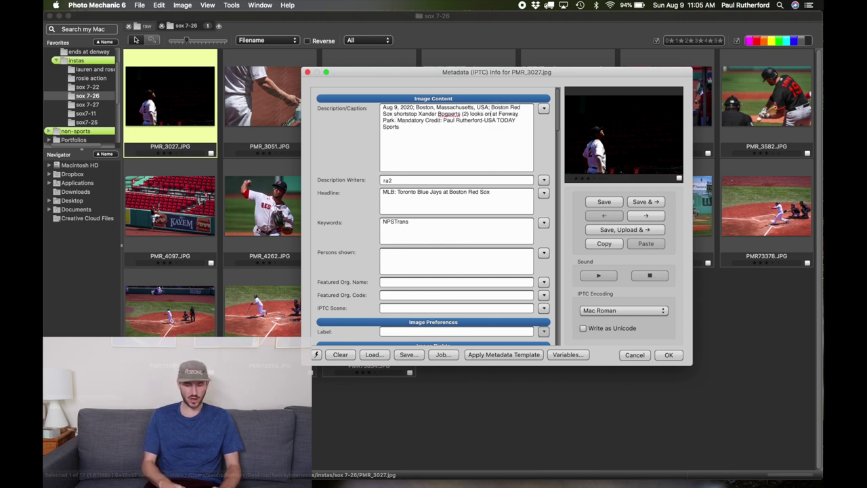
pyautogui.write('fore game against the Toronto Blue Jays')
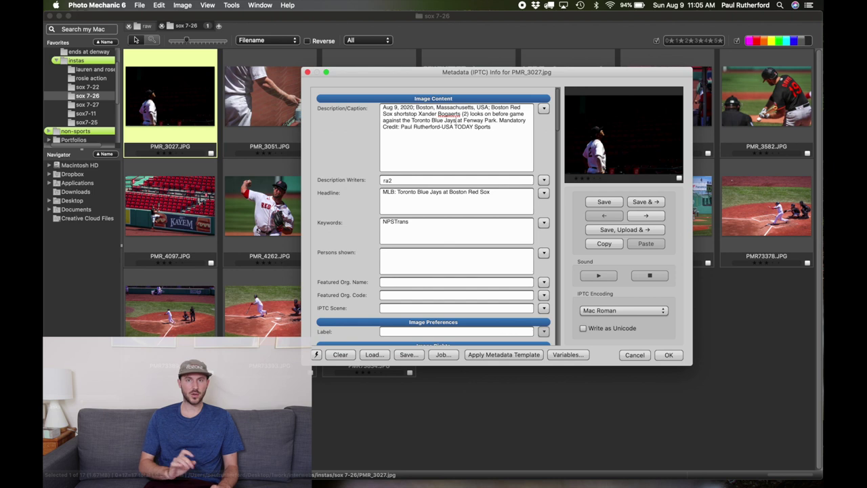
# Caption PMR_3155 with Red Sox starting pitcher Nathan Eovaldi (17) throwing a pitch
pyautogui.press('super+Right')
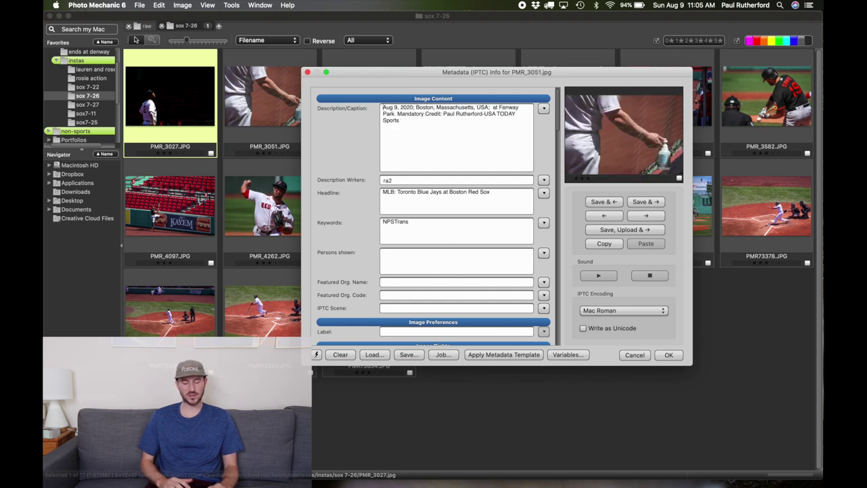
pyautogui.press('super+Right')
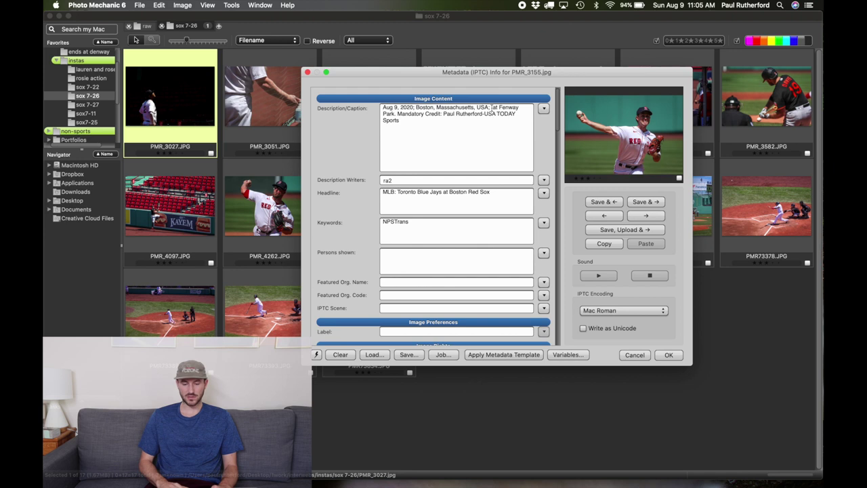
pyautogui.write('Boston Red Sox starting pitcher Nathan Eovaldi (17) throws a pitch during the first inning against the Toronto Blue Jays')
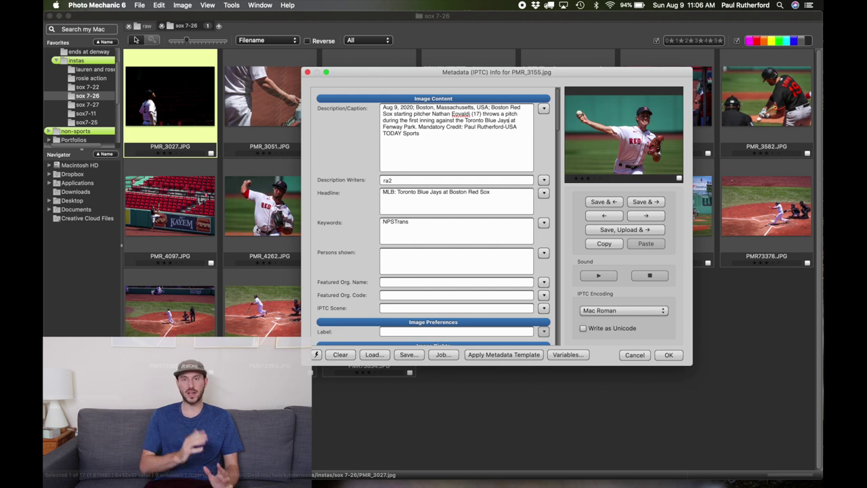
# Add 'during the tenth inning' to PMR_4262's caption, then close the window and deselect
pyautogui.press('super+Right')
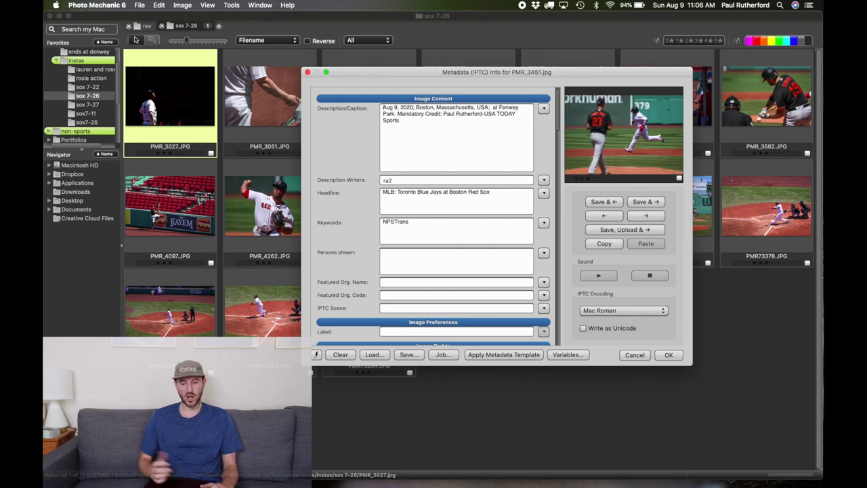
pyautogui.press('super+Right')
pyautogui.press('super+Right')
pyautogui.press('super+Right')
pyautogui.press('super+Right')
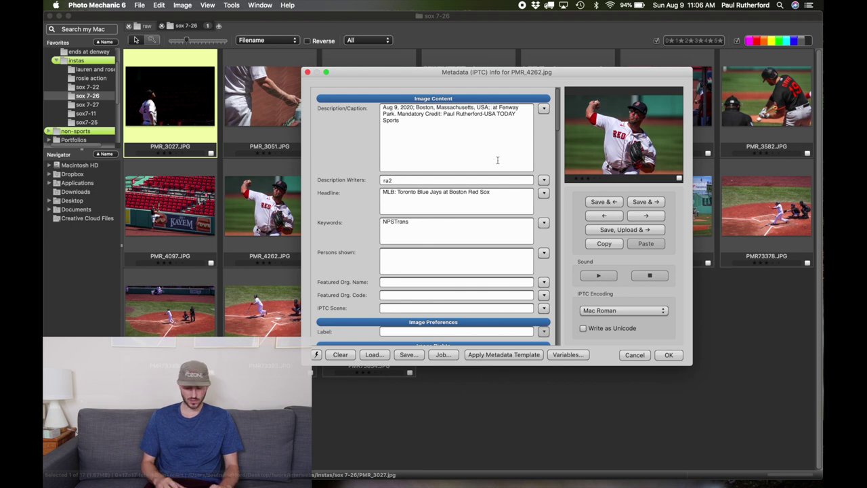
pyautogui.write('during the tenth inning')
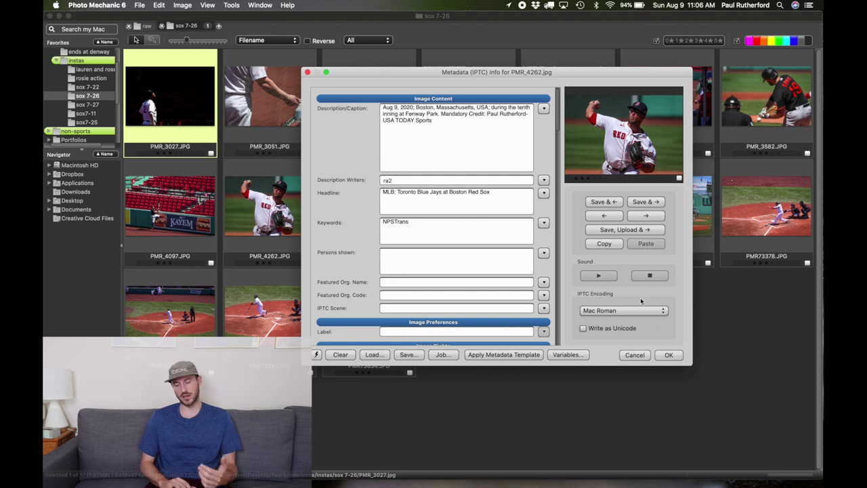
pyautogui.click(667, 355)
pyautogui.click(504, 296)
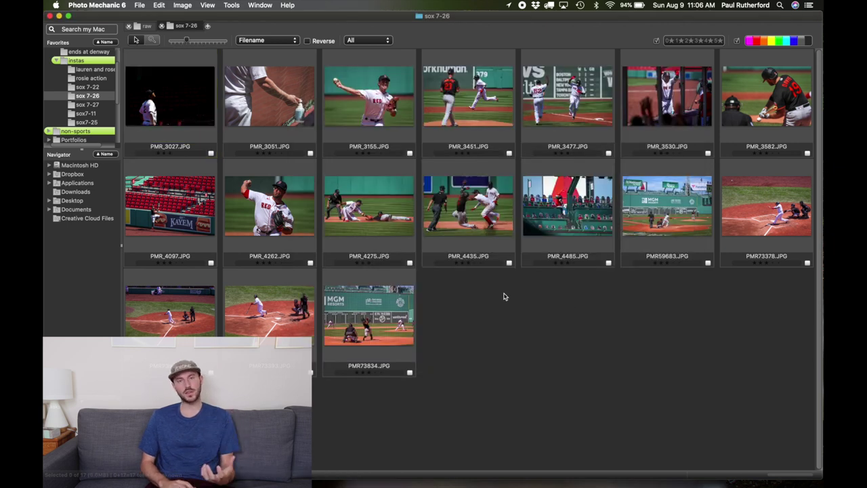
pyautogui.hotkey('ctrl', 'Up')
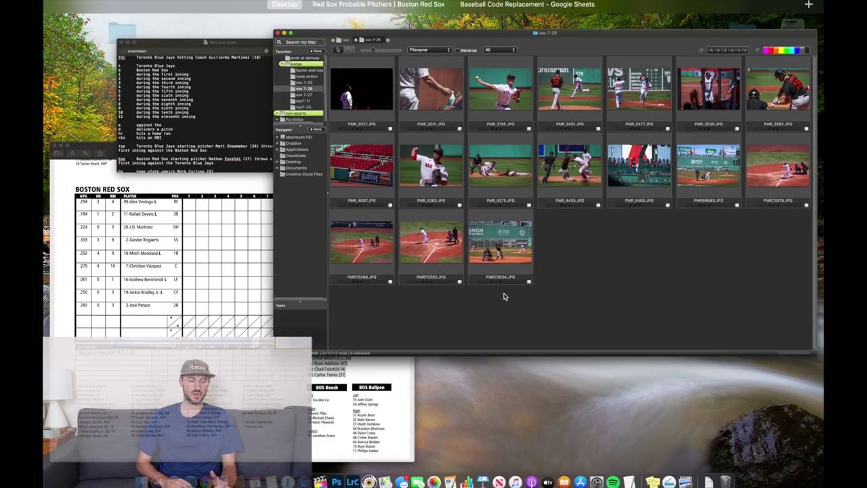
pyautogui.click(247, 130)
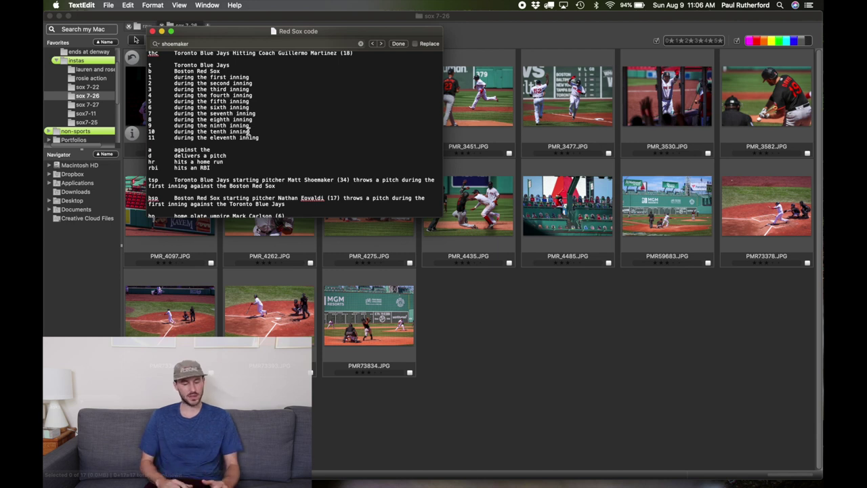
pyautogui.click(438, 304)
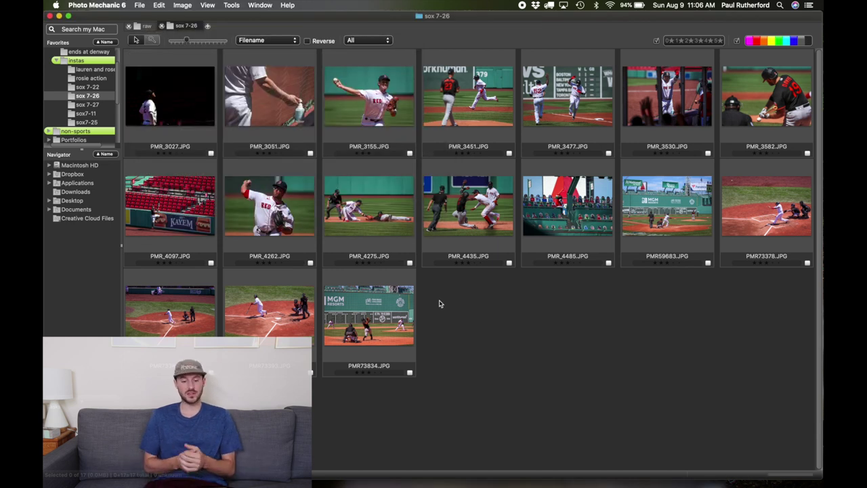